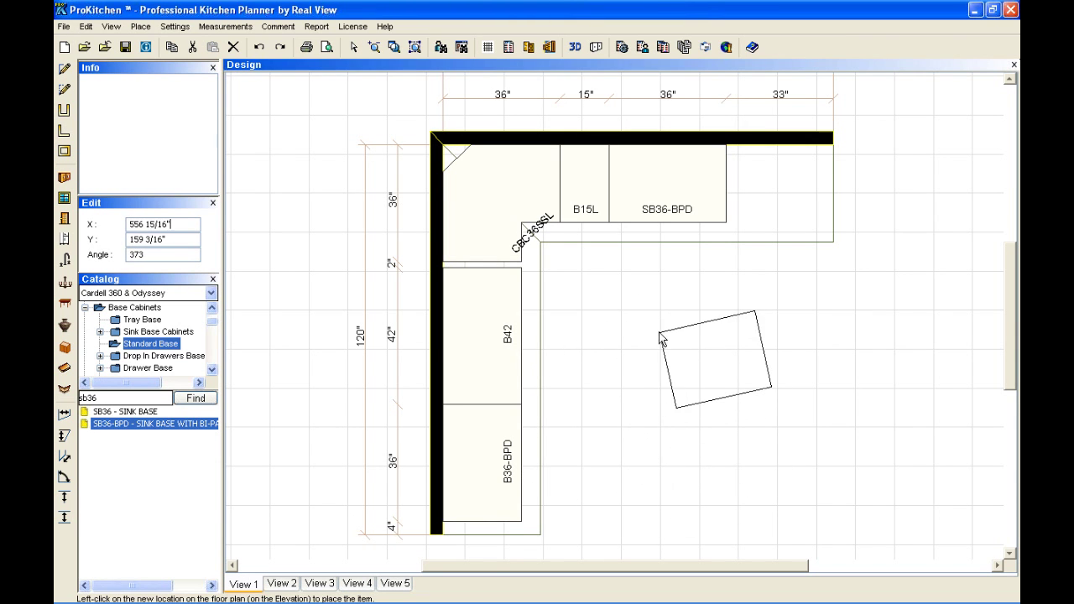
Move the B30 base cabinet onto the back wall, slid left against SB36-BPD with a 3-inch end gap.
left_click(655, 319)
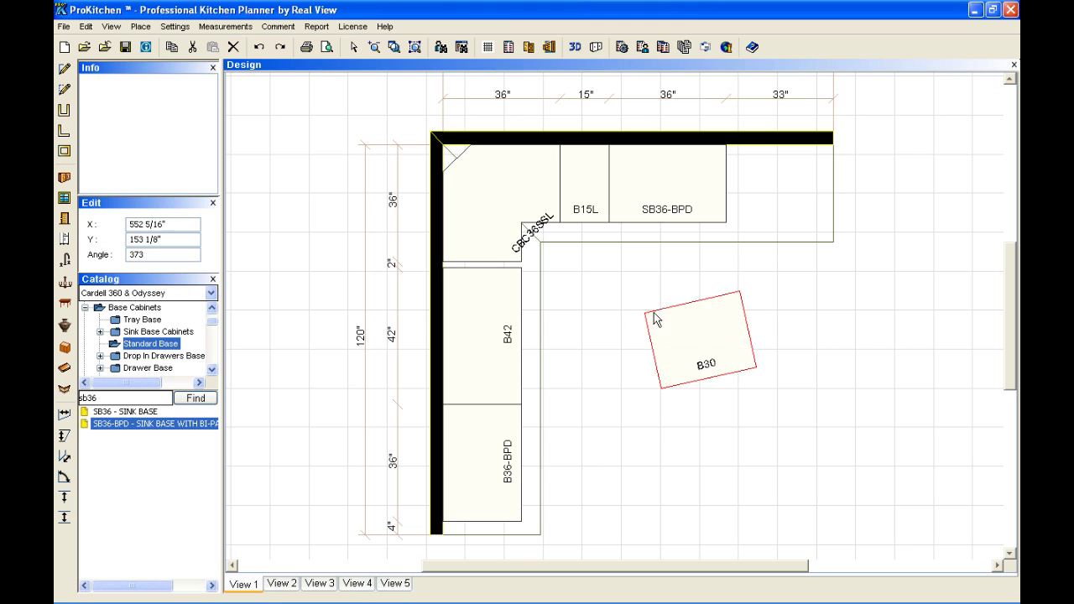
right_click(678, 328)
mouse_move(709, 350)
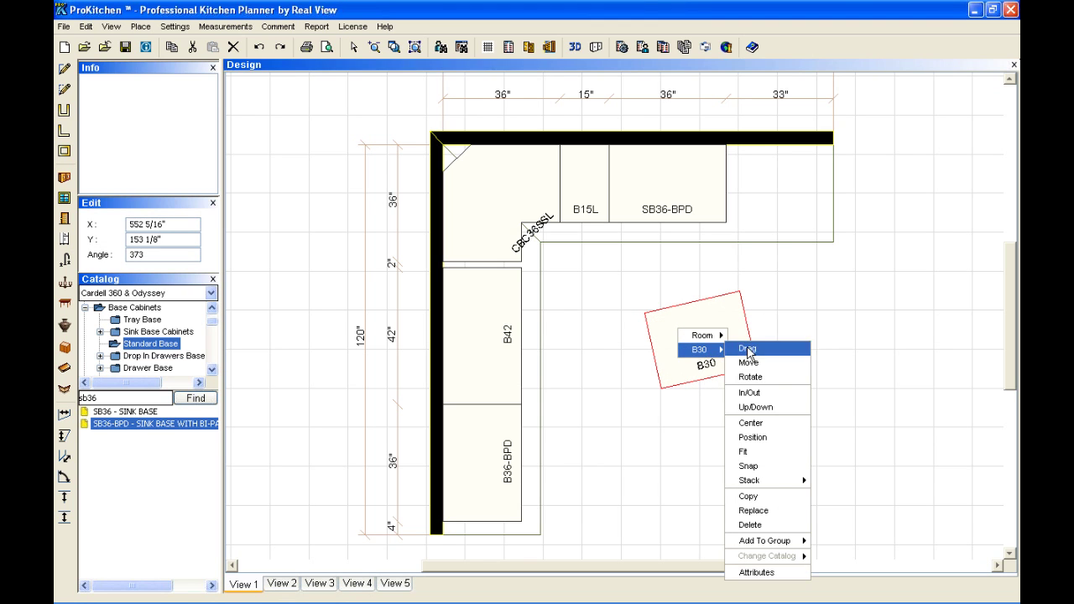
left_click(749, 362)
left_click(763, 204)
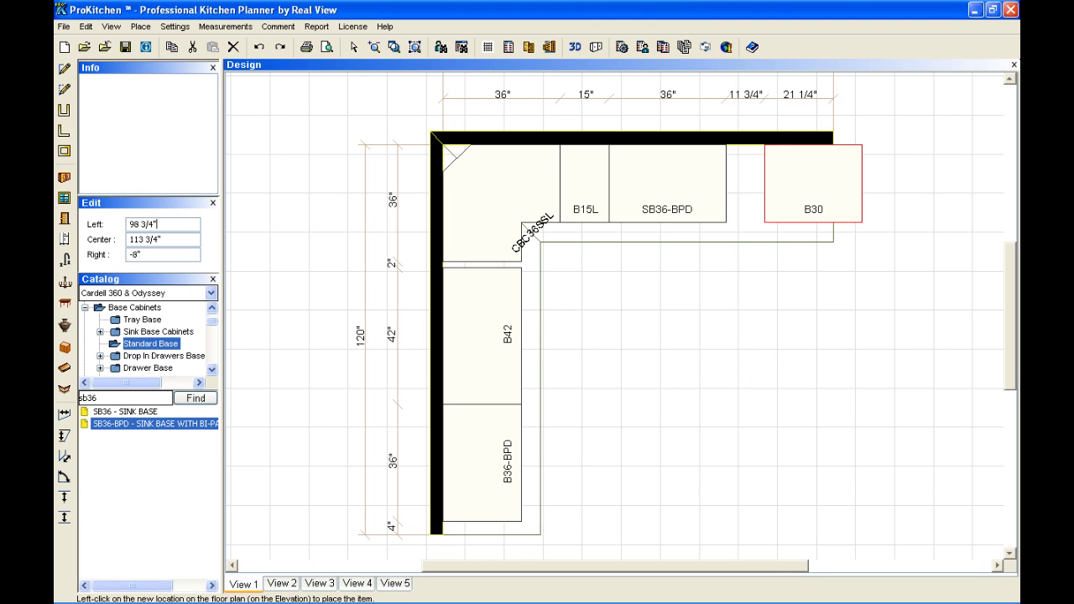
left_click_drag(763, 209, 719, 209)
left_click(719, 208)
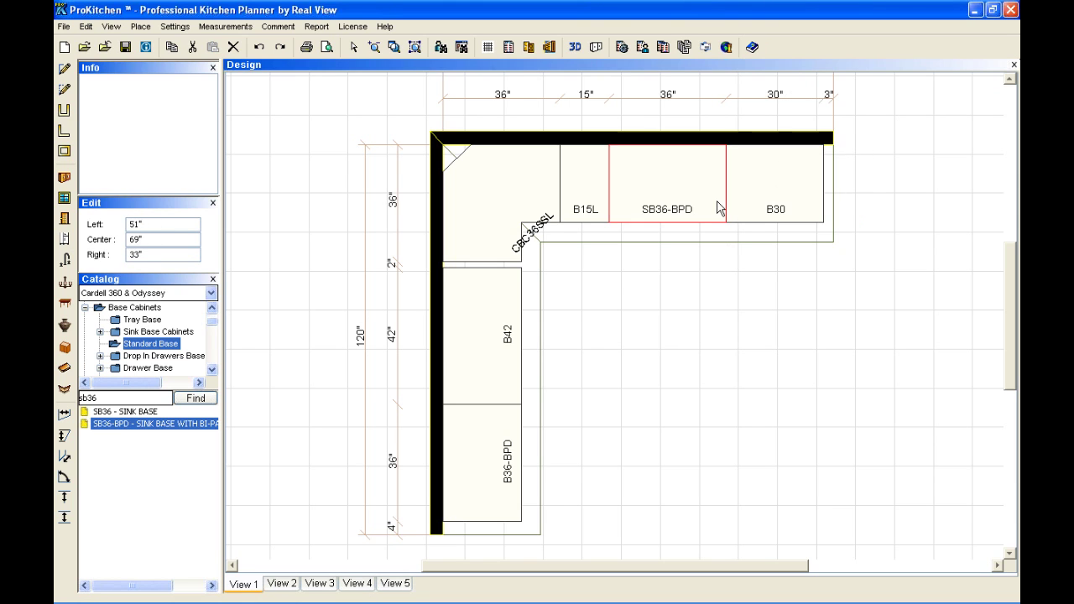
left_click(839, 489)
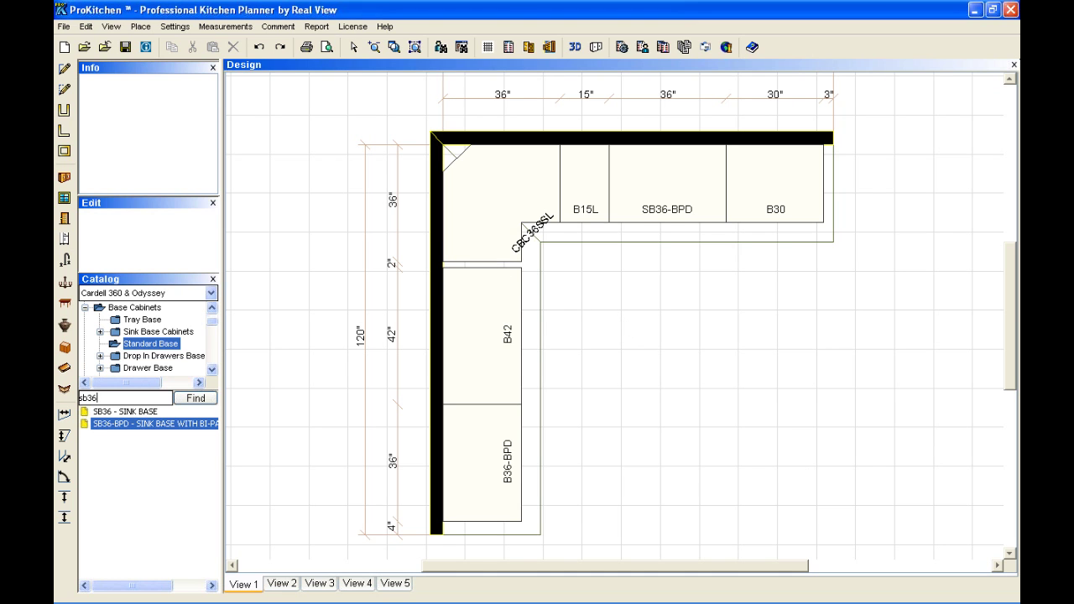
Search the catalog for 'bf' base fillers, then drop a BF3 filler on B42 and delete it.
key("BackSpace")
key("BackSpace")
key("BackSpace")
key("BackSpace")
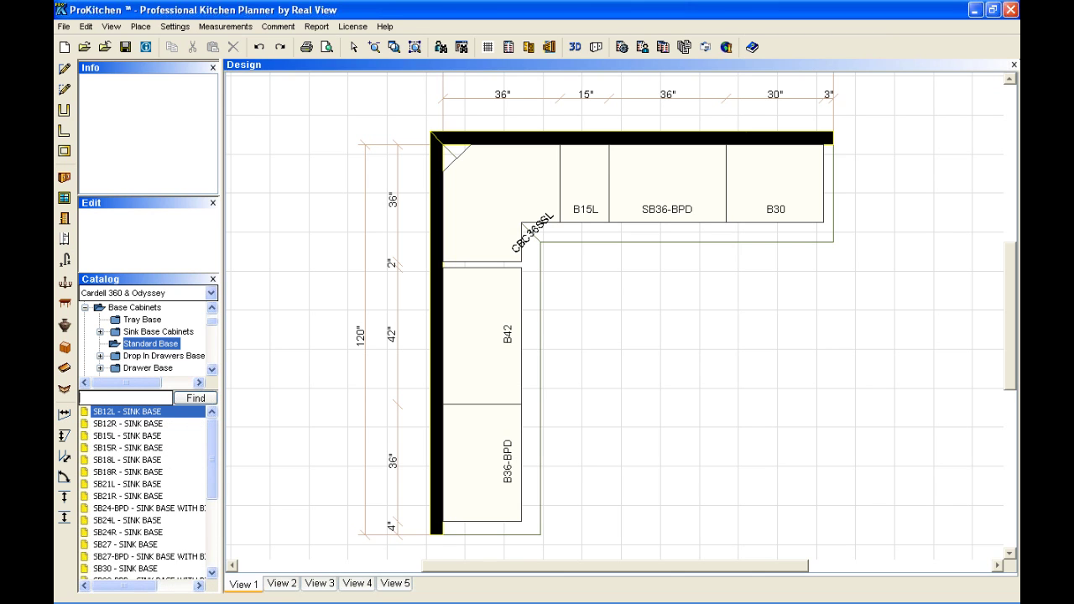
type("bf")
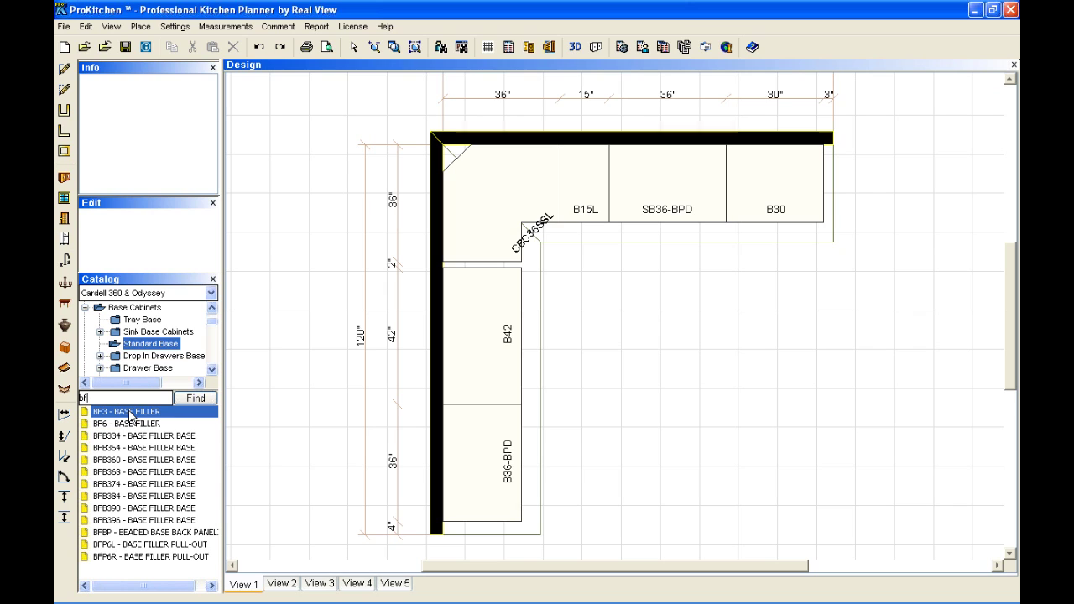
left_click_drag(418, 335, 478, 271)
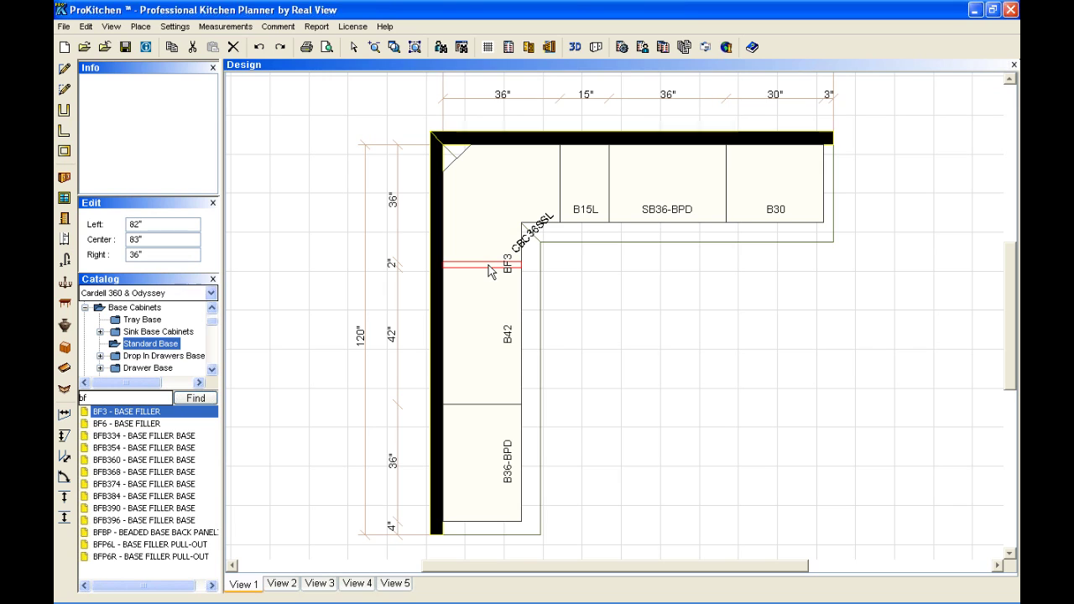
key("Delete")
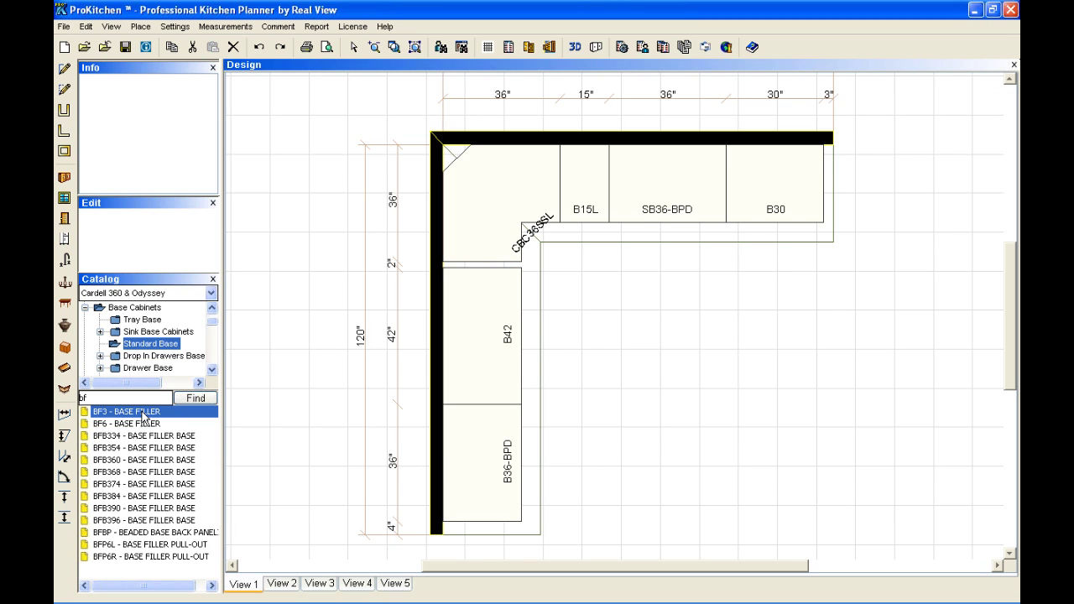
Fit a BF3 filler into the 2-inch gap between CBC36SSL and B42.
left_click_drag(144, 416, 470, 528)
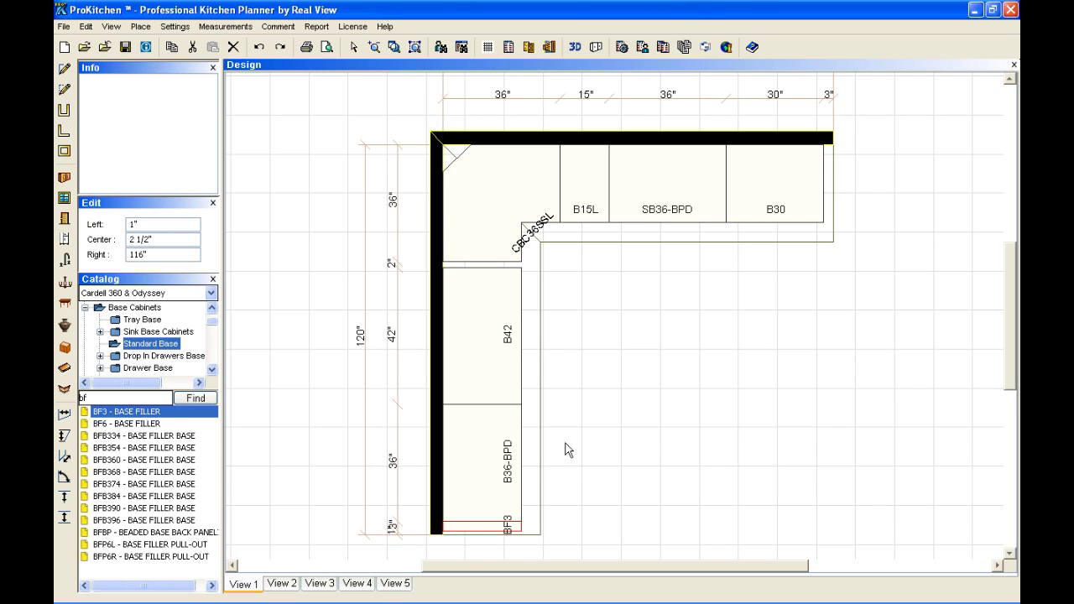
right_click(490, 529)
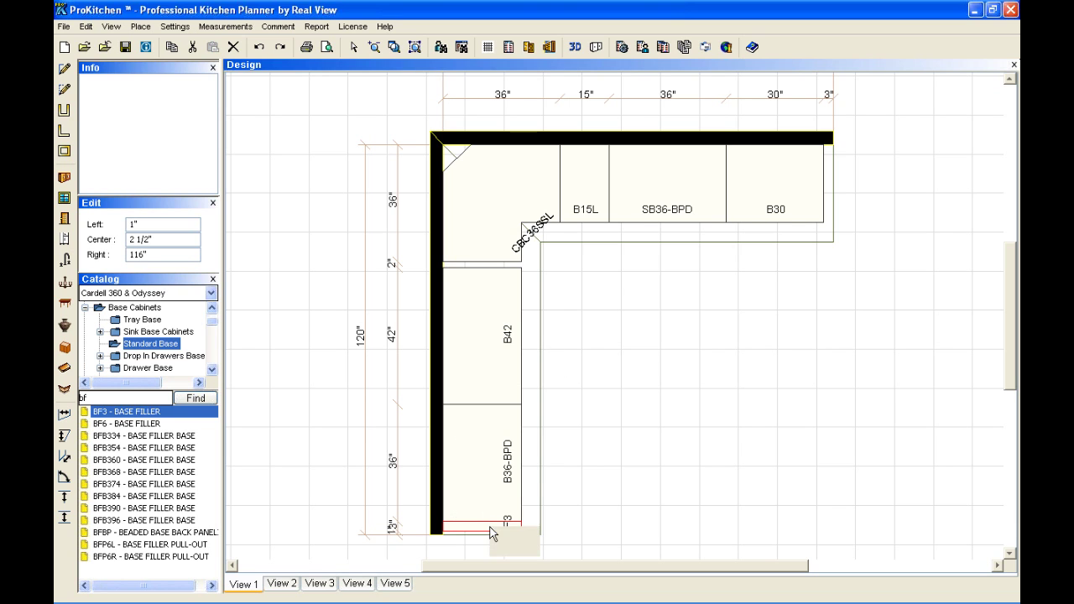
mouse_move(512, 547)
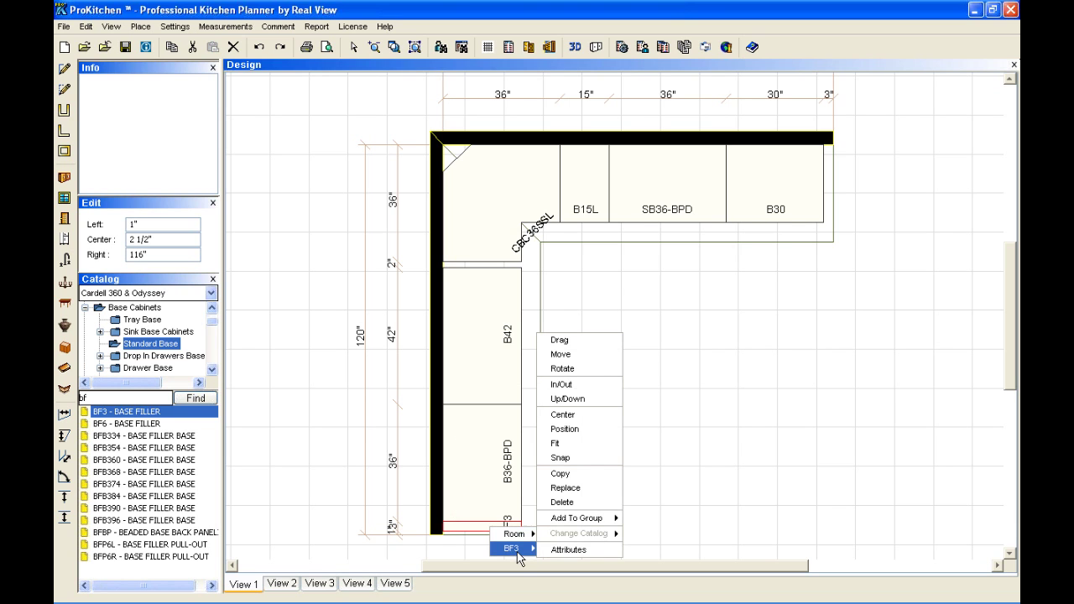
left_click(576, 445)
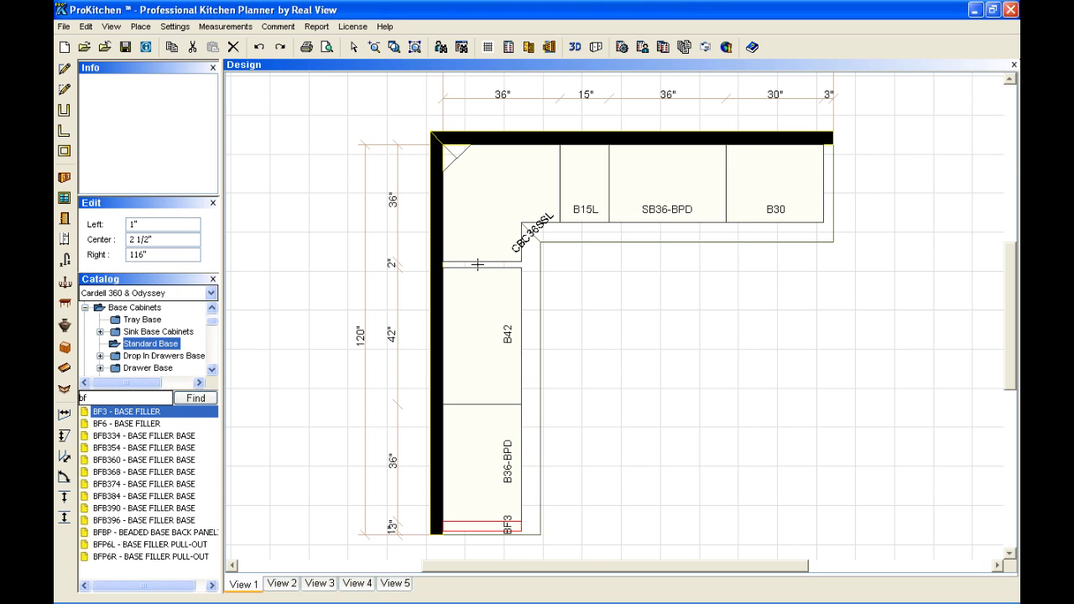
left_click(477, 265)
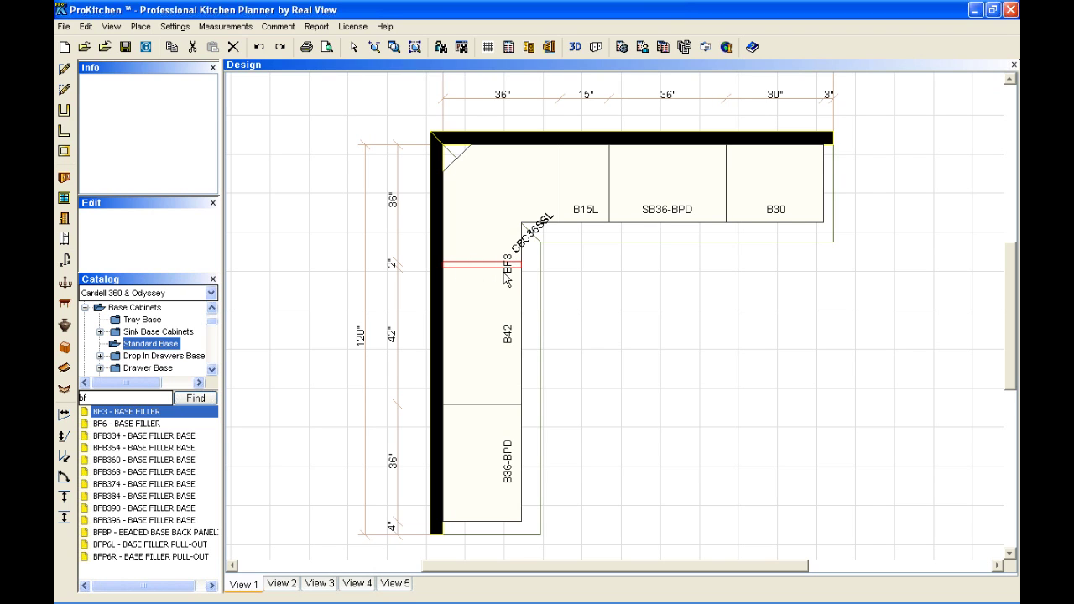
left_click(585, 358)
Search 'cwc' and place the CWC2742L corner wall cabinet in the top-left corner, then select the walls.
type("wc")
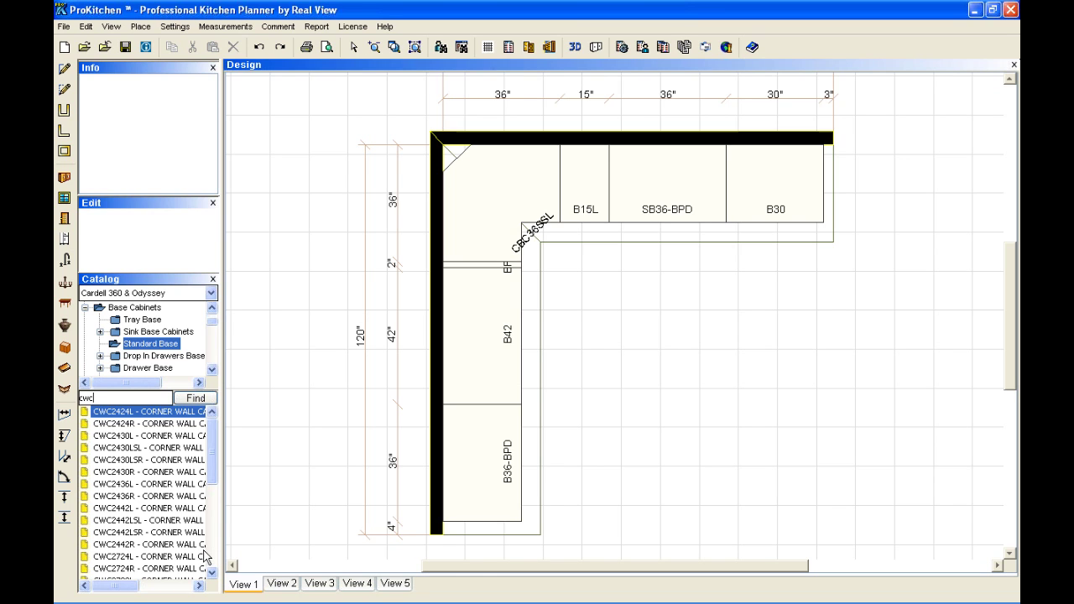
left_click(215, 555)
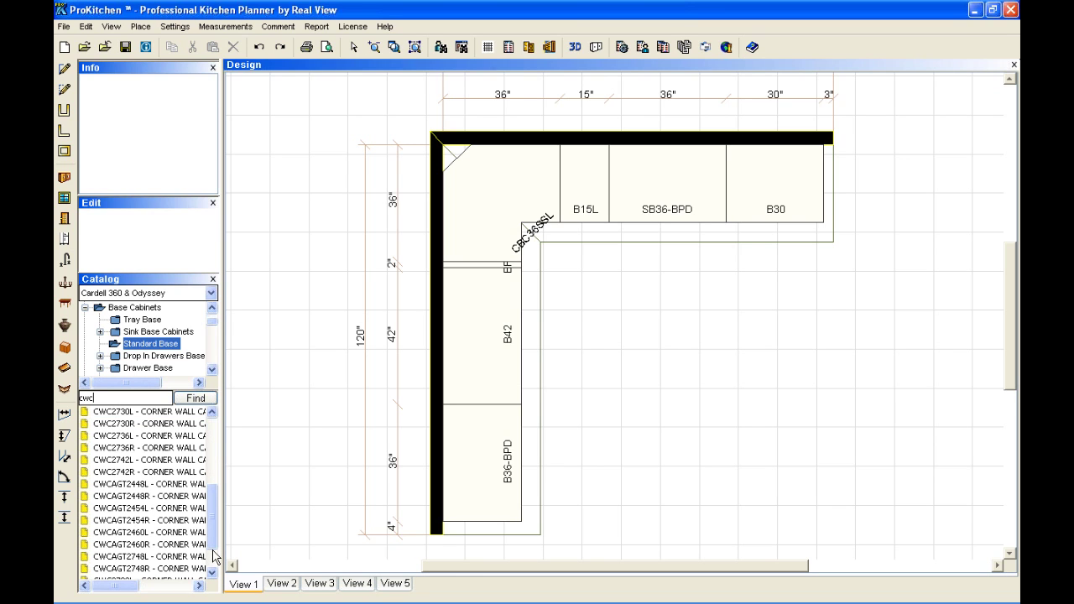
left_click(124, 460)
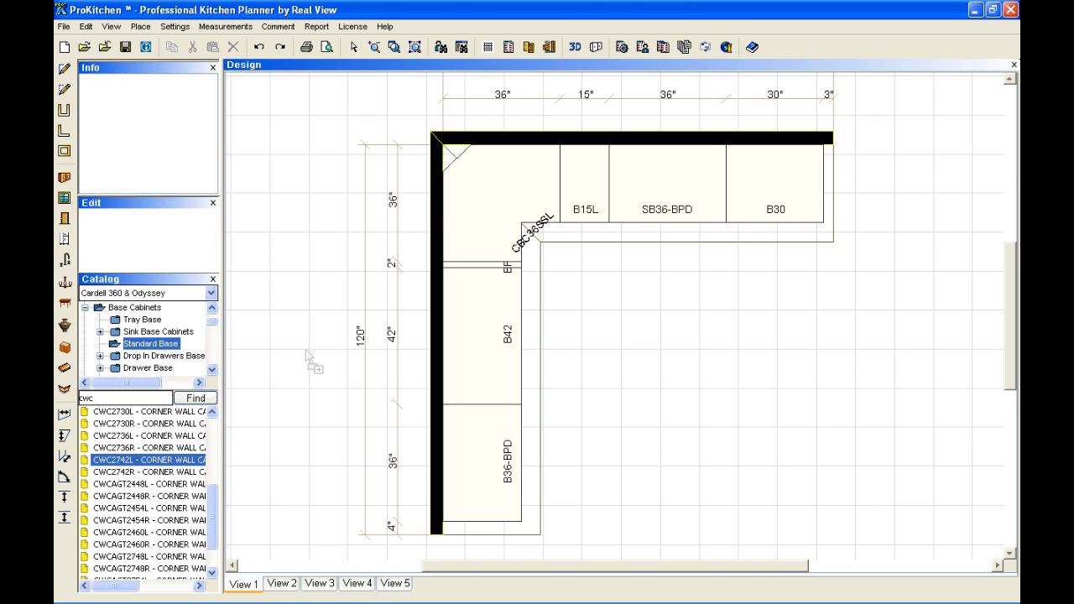
left_click(475, 195)
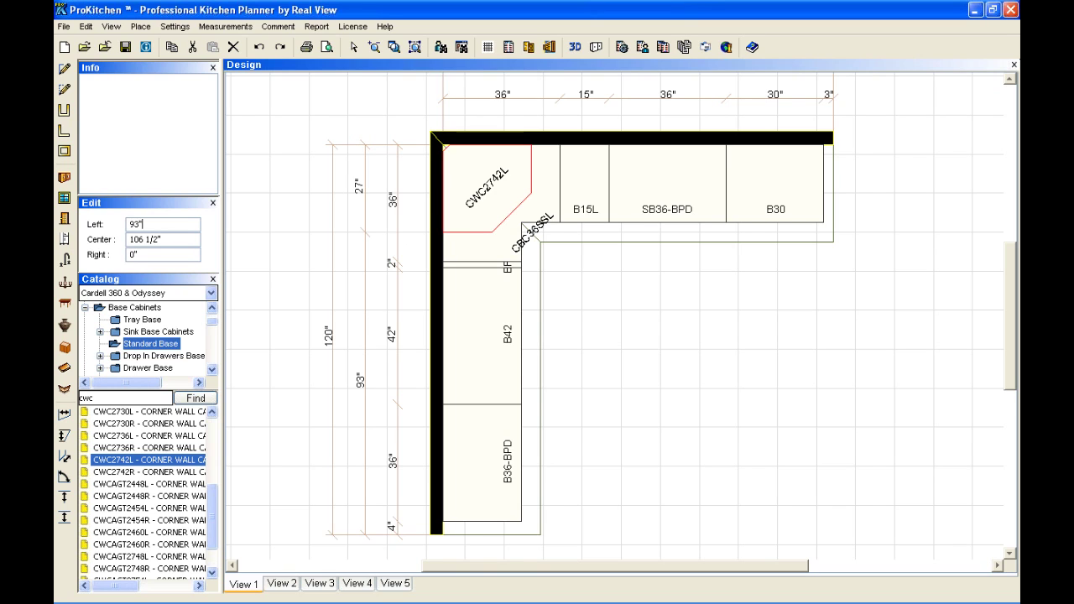
left_click(601, 279)
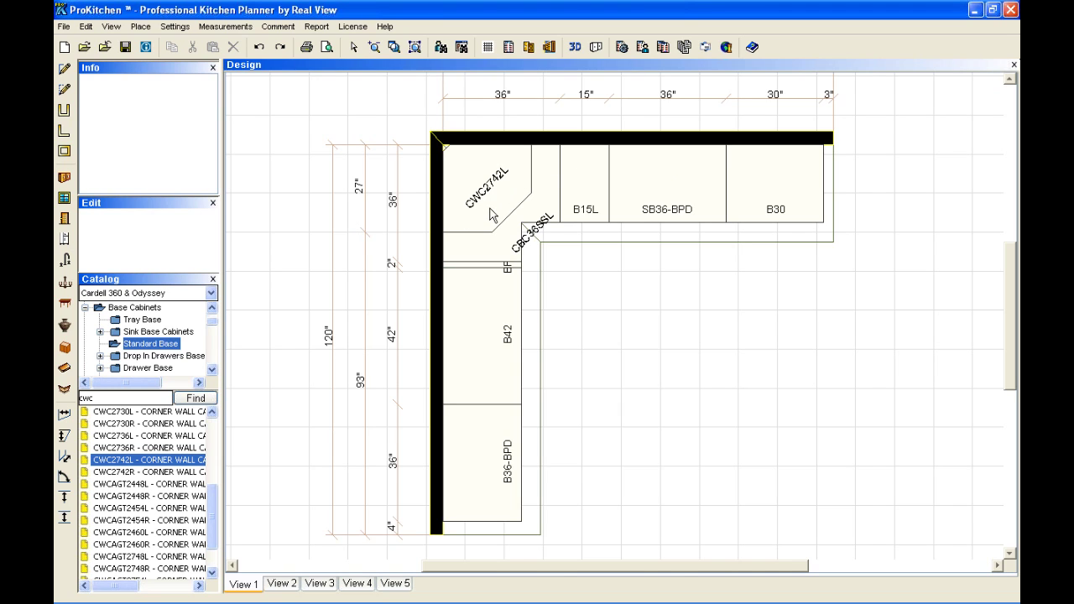
left_click(444, 329)
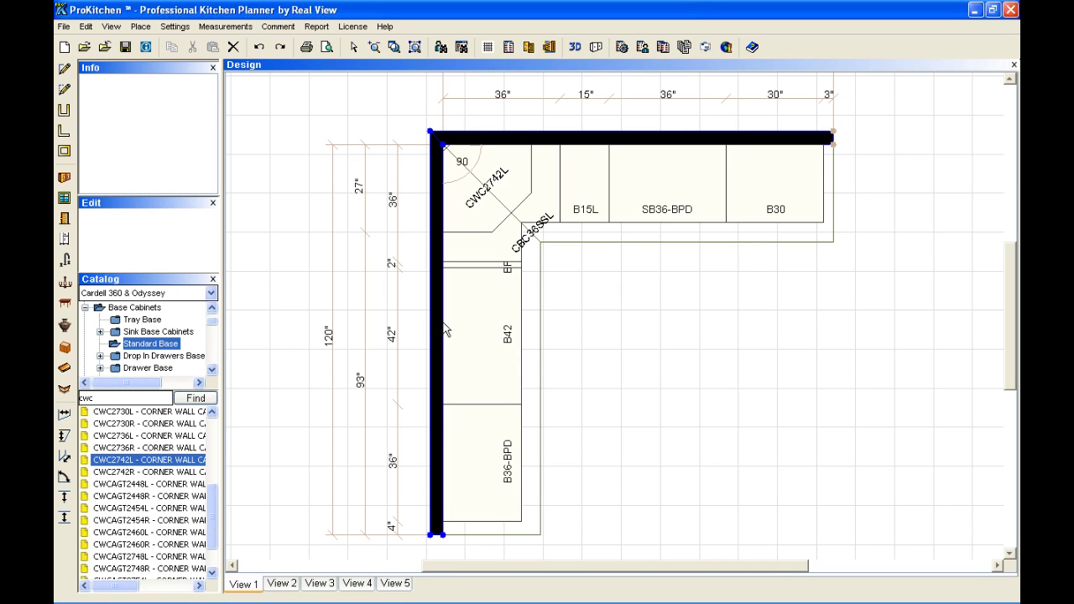
Show the wall elevation and raise CWC2742L up to the top of the wall.
left_click(549, 47)
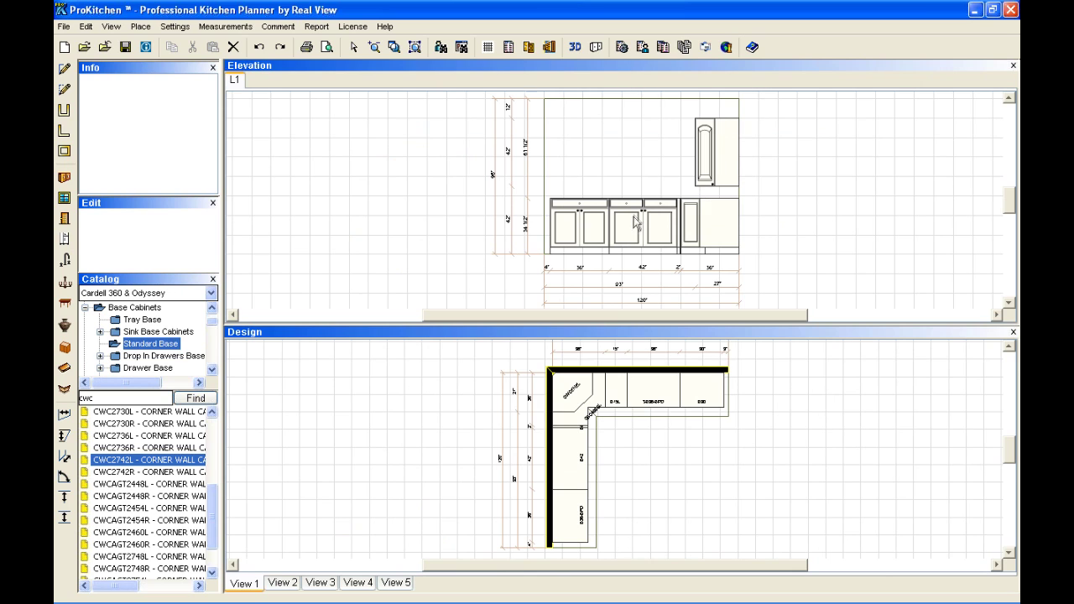
right_click(715, 155)
mouse_move(749, 176)
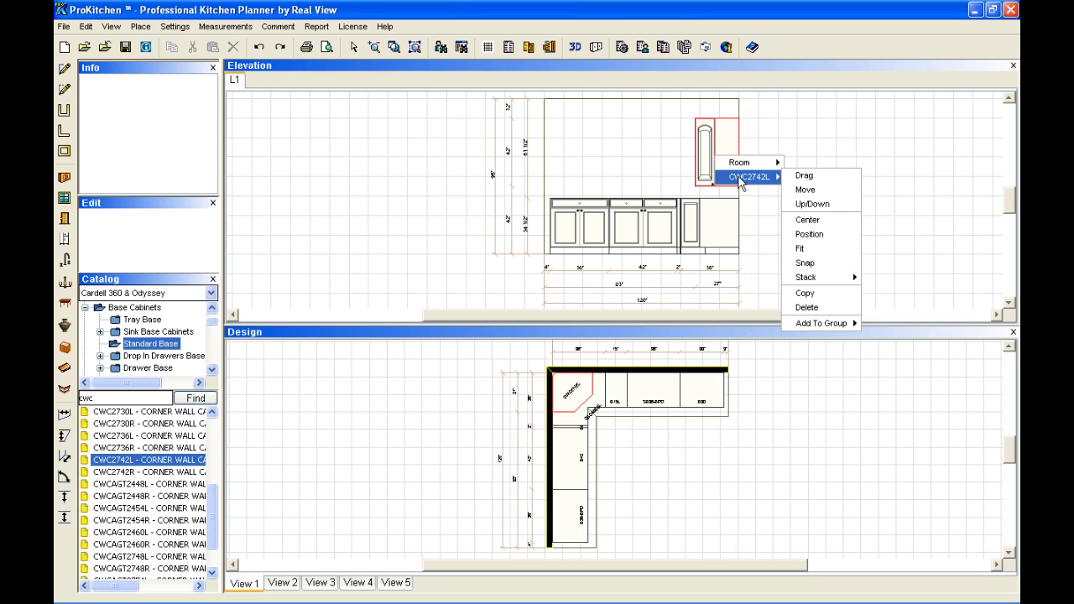
left_click(812, 204)
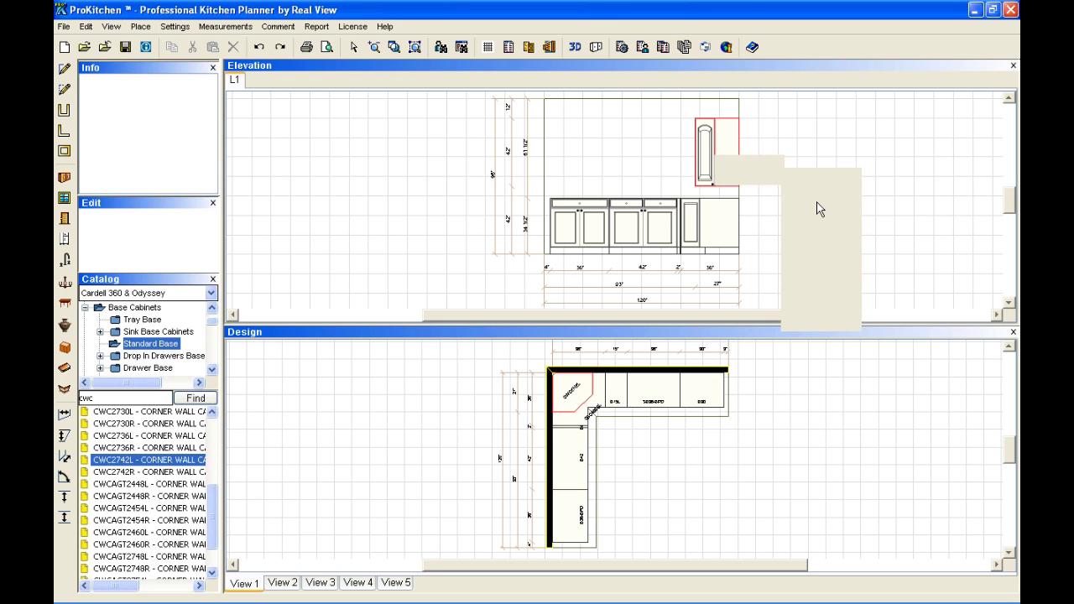
left_click_drag(806, 176, 415, 153)
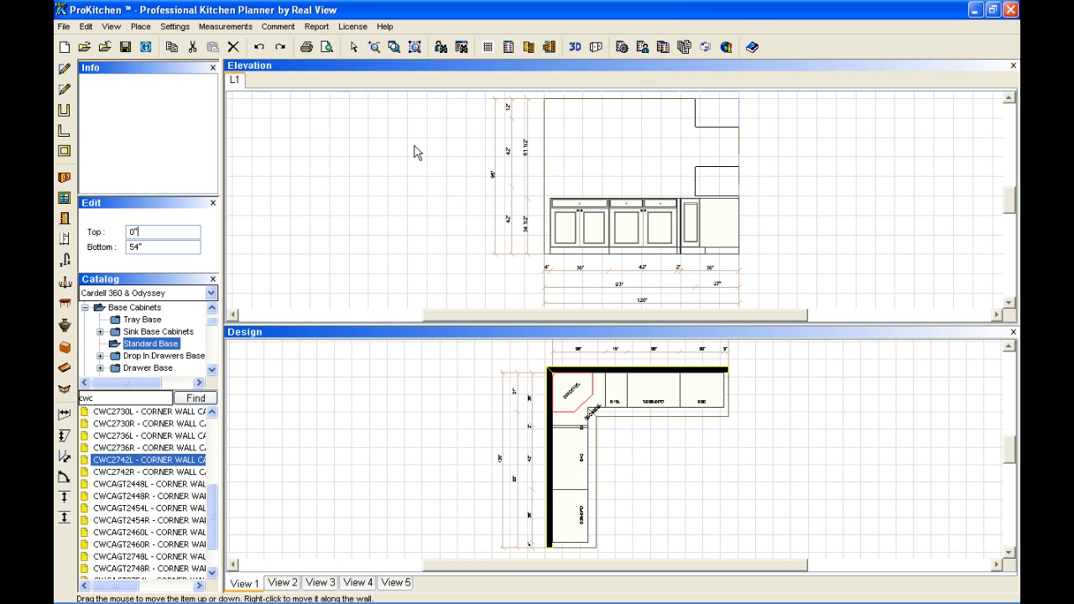
left_click_drag(417, 152, 412, 151)
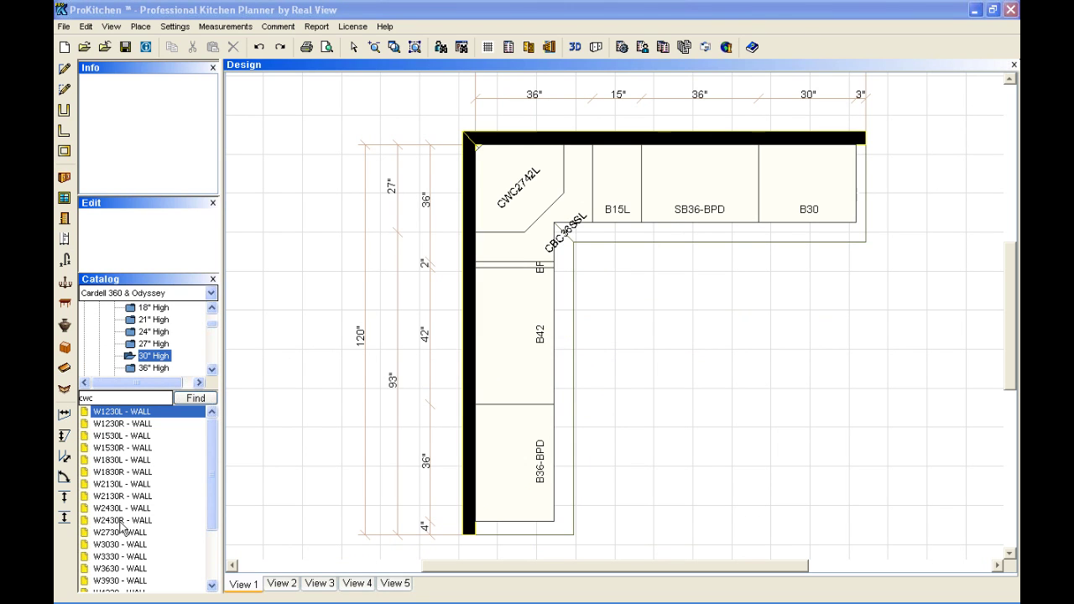
Add wall cabinets W2430R, W2430L, W3030 above B30, W2730, W1830L and W1830R.
left_click_drag(121, 520, 495, 268)
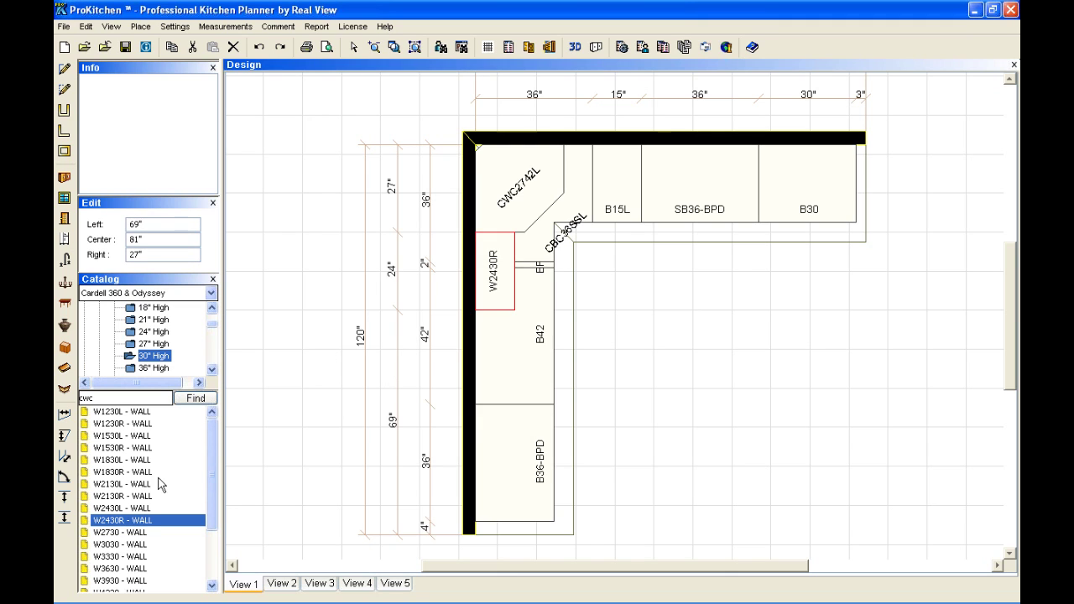
left_click_drag(133, 508, 575, 181)
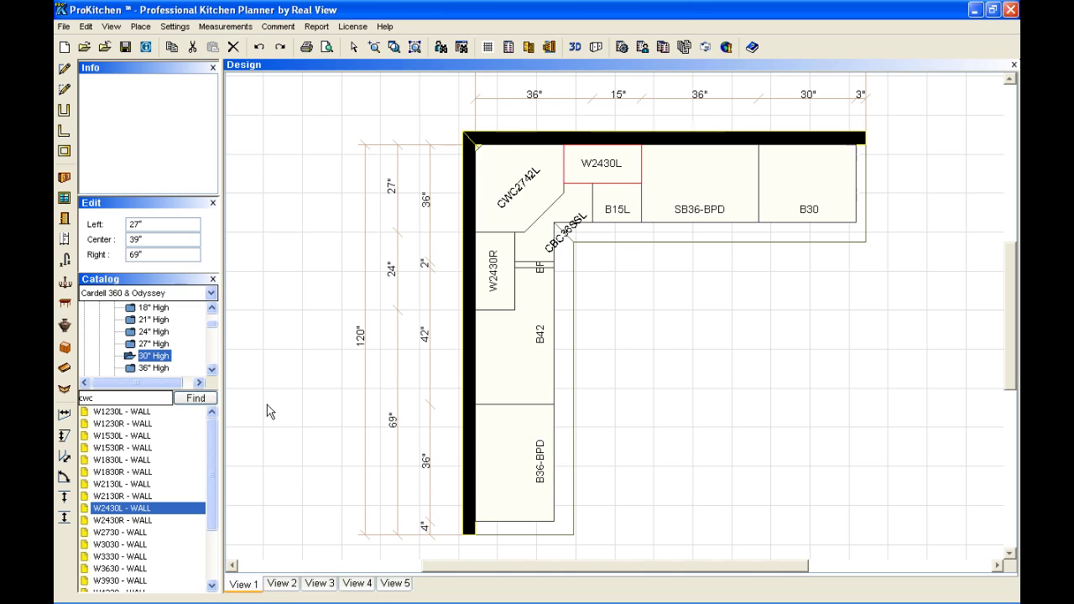
left_click_drag(119, 544, 758, 210)
left_click(689, 234)
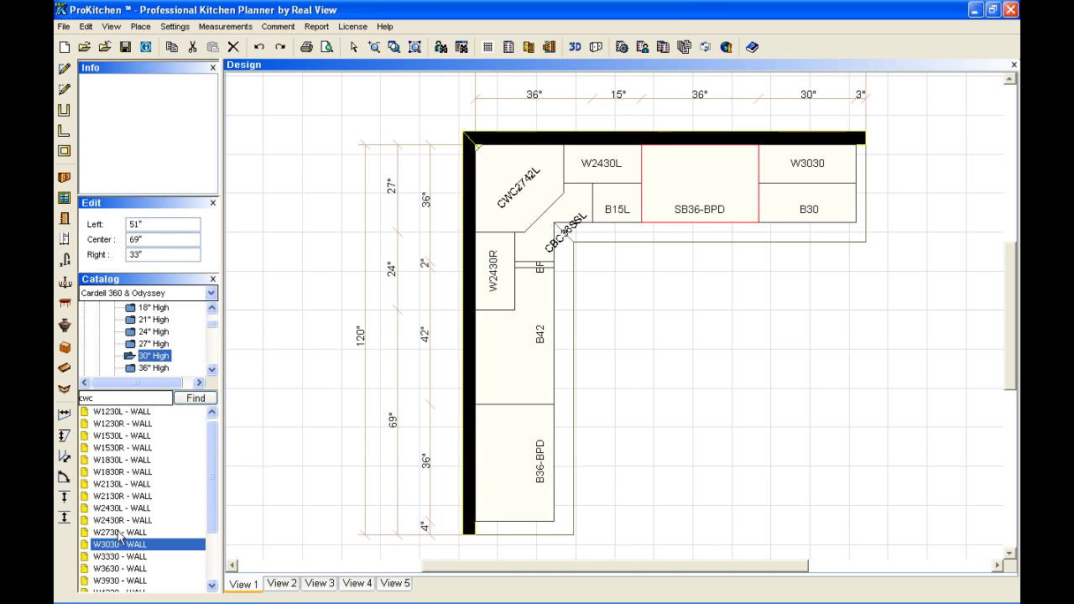
left_click_drag(120, 532, 498, 352)
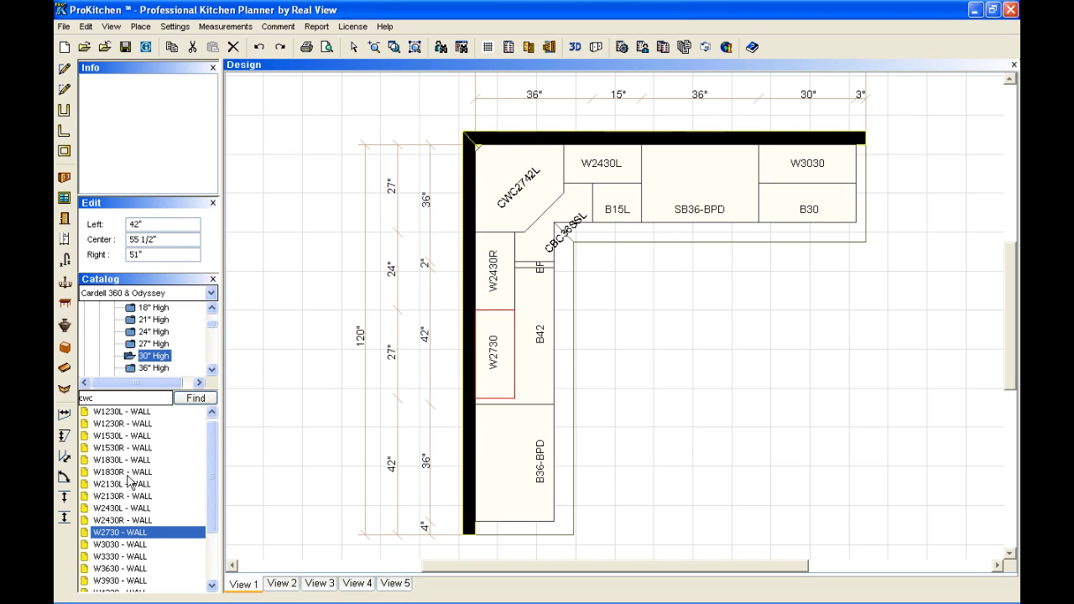
left_click_drag(120, 462, 495, 521)
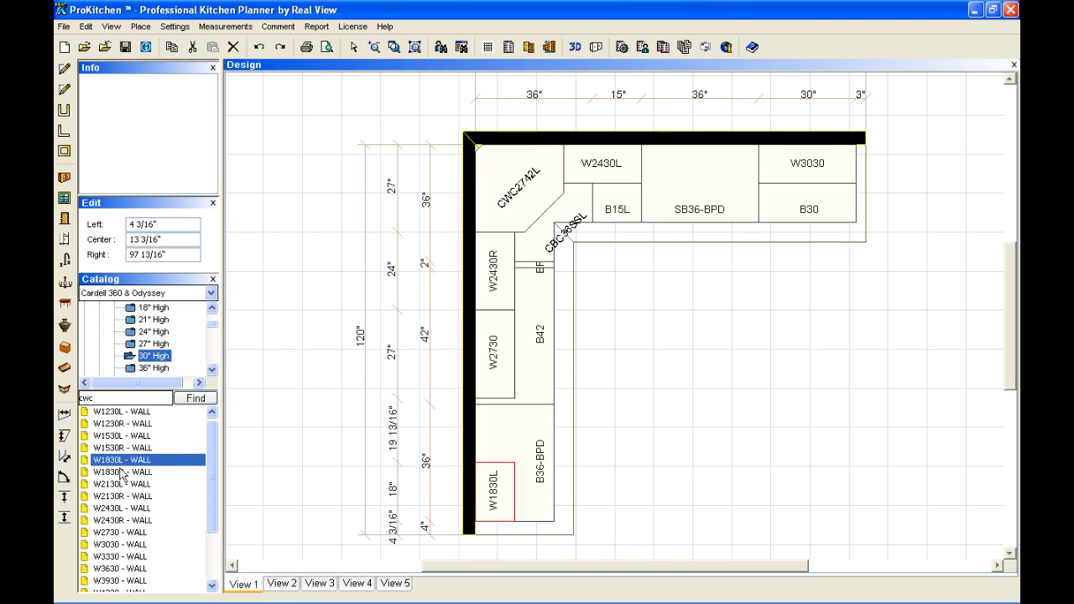
left_click_drag(121, 472, 495, 463)
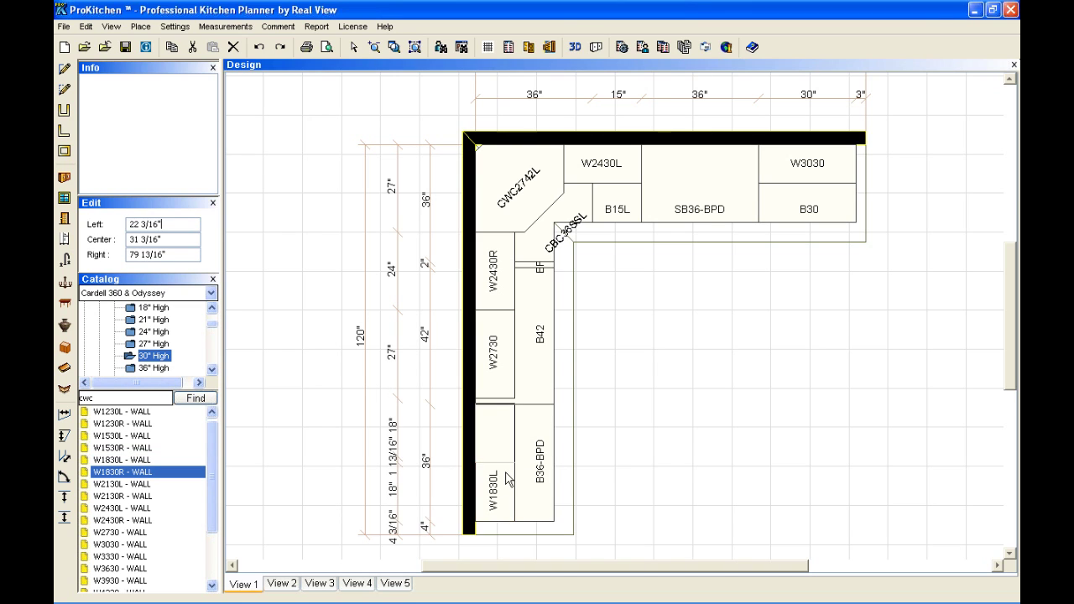
left_click(671, 419)
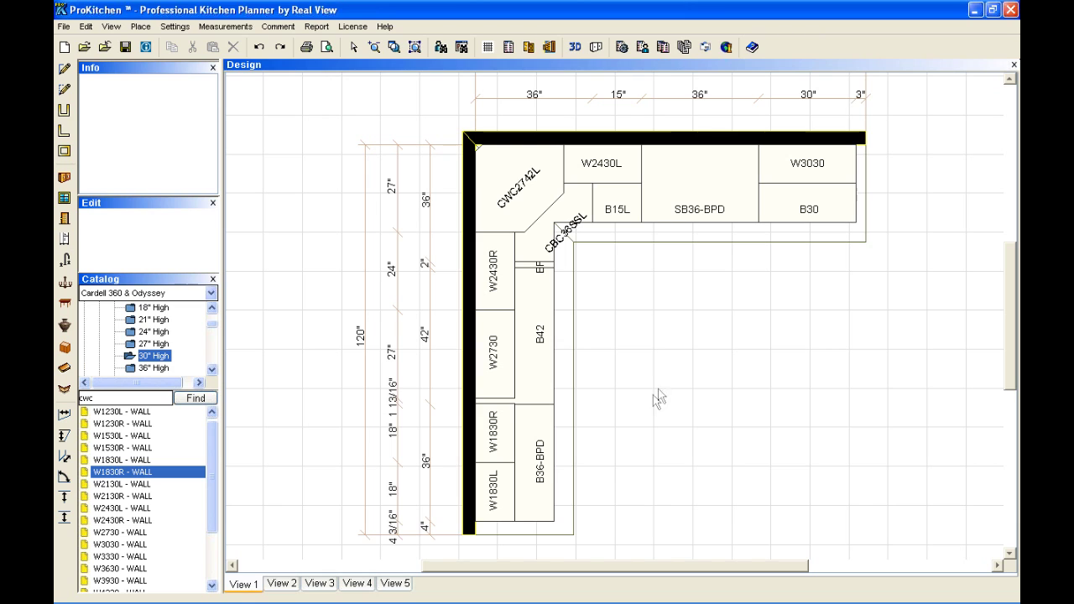
Set W1830L's offset from the left wall's end to 4 inches.
right_click(498, 501)
mouse_move(532, 538)
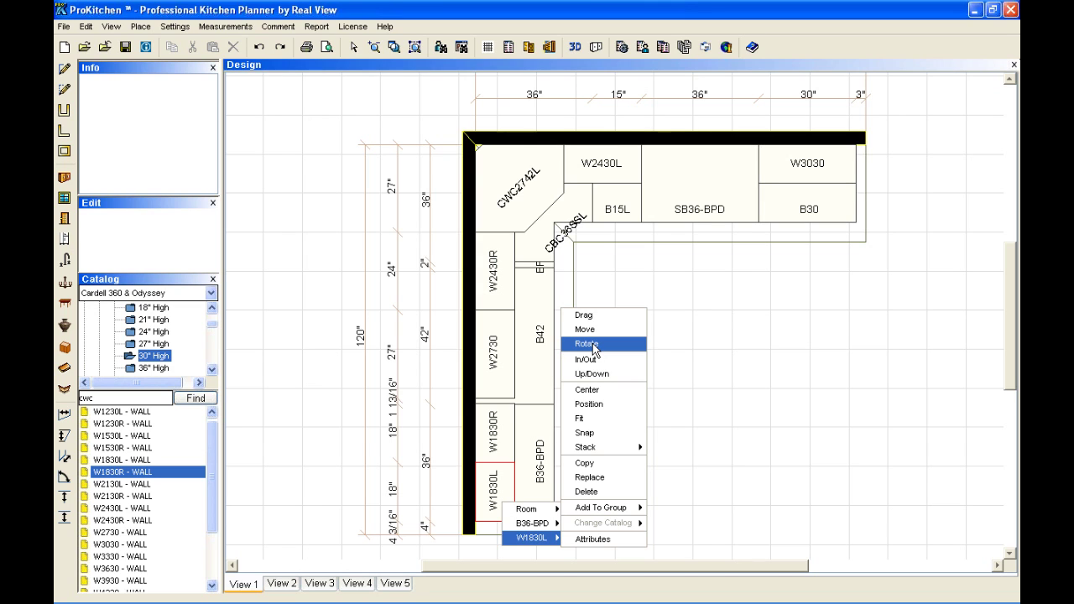
left_click(583, 315)
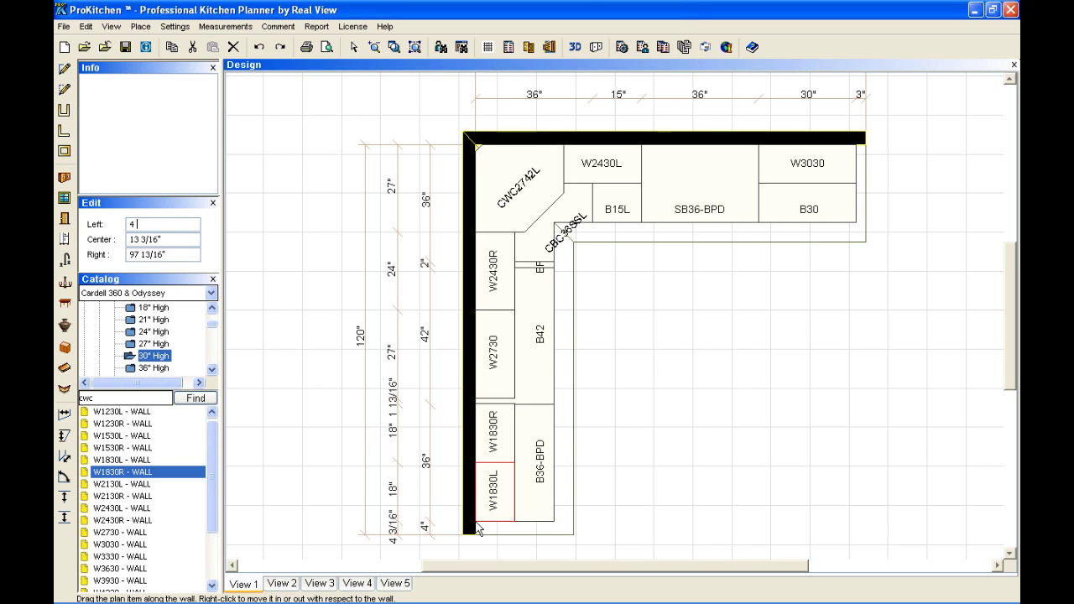
type("4")
key("Return")
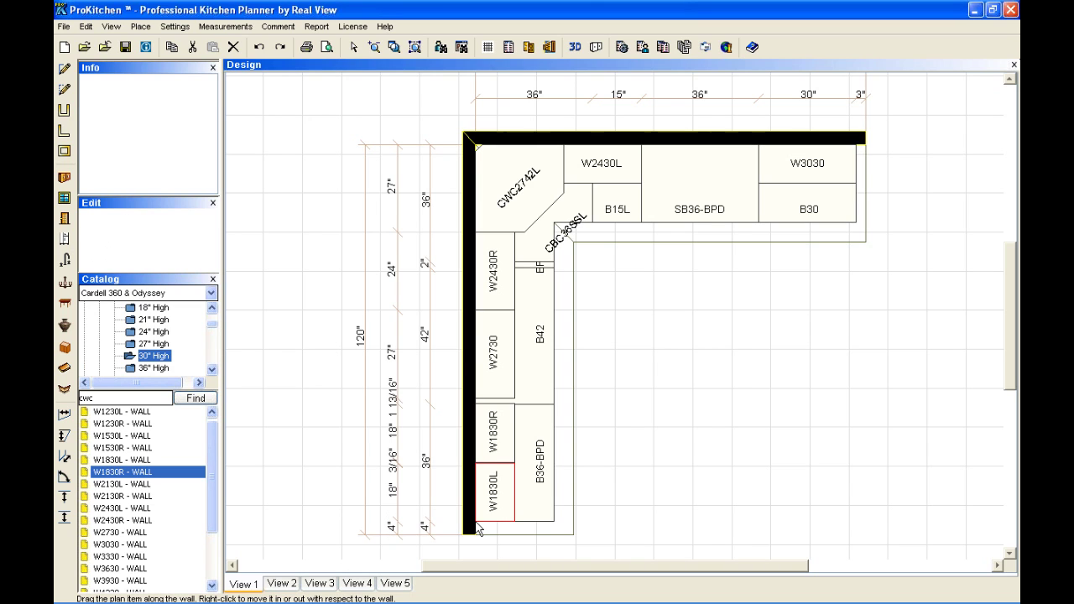
right_click(497, 449)
left_click(639, 411)
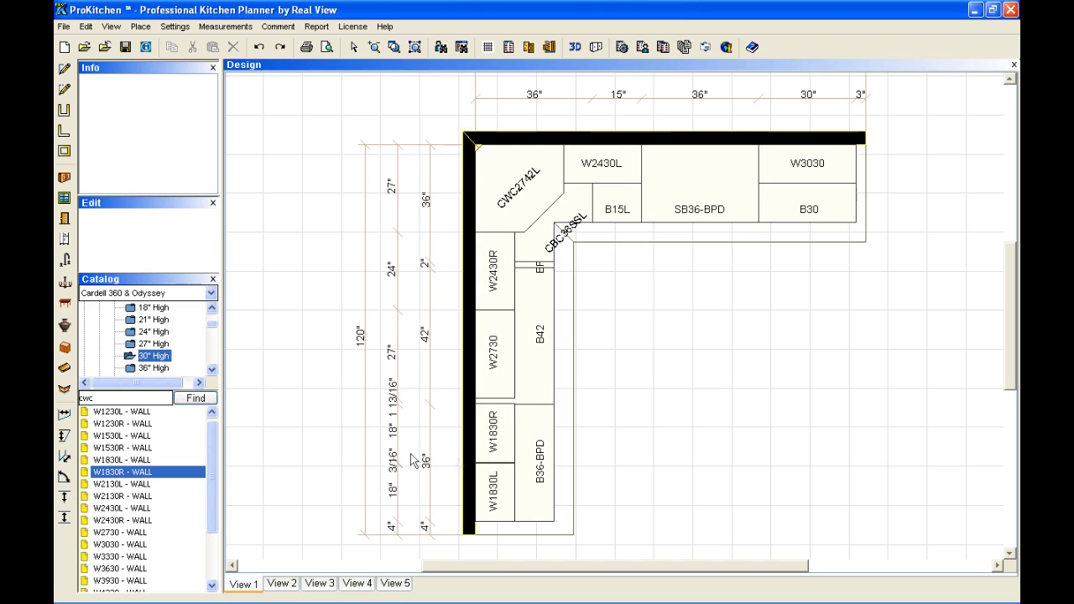
Snap W1830R against W1830L, then try snapping it up against W2730.
right_click(506, 439)
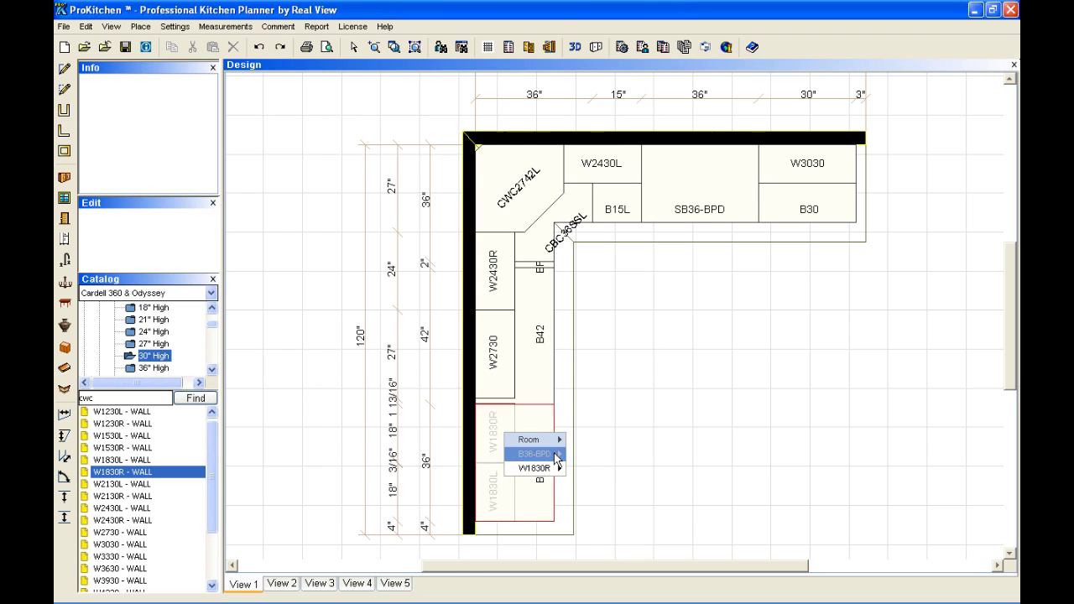
mouse_move(550, 468)
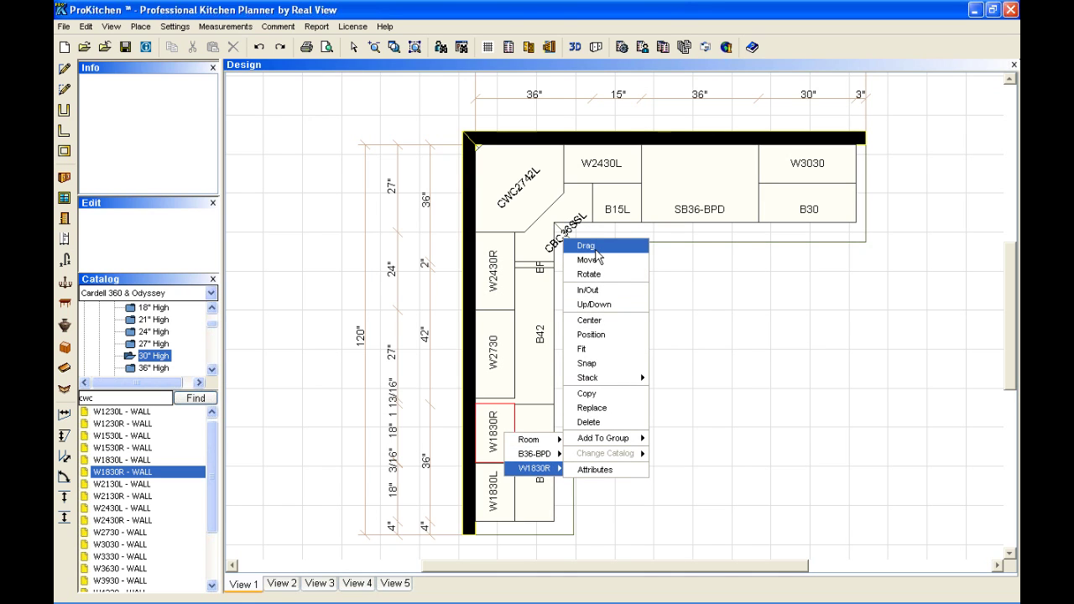
left_click(588, 363)
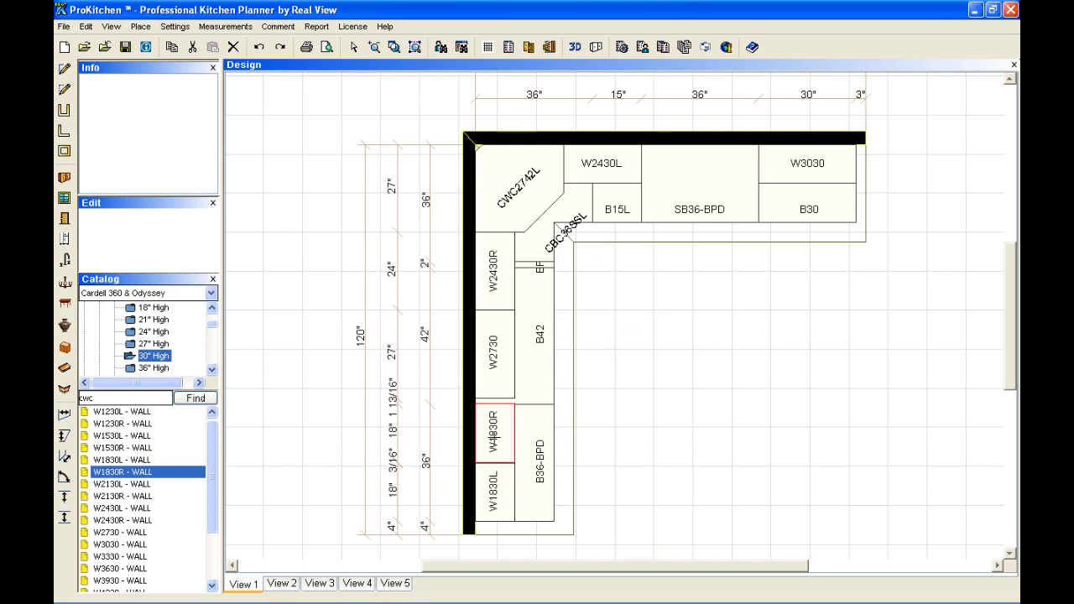
left_click(507, 474)
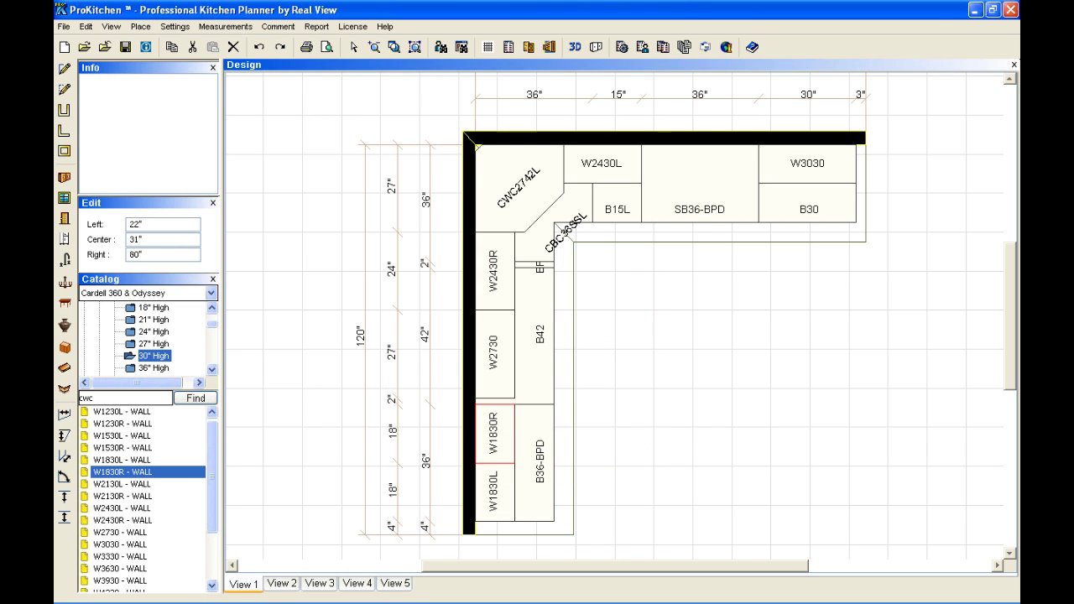
right_click(509, 448)
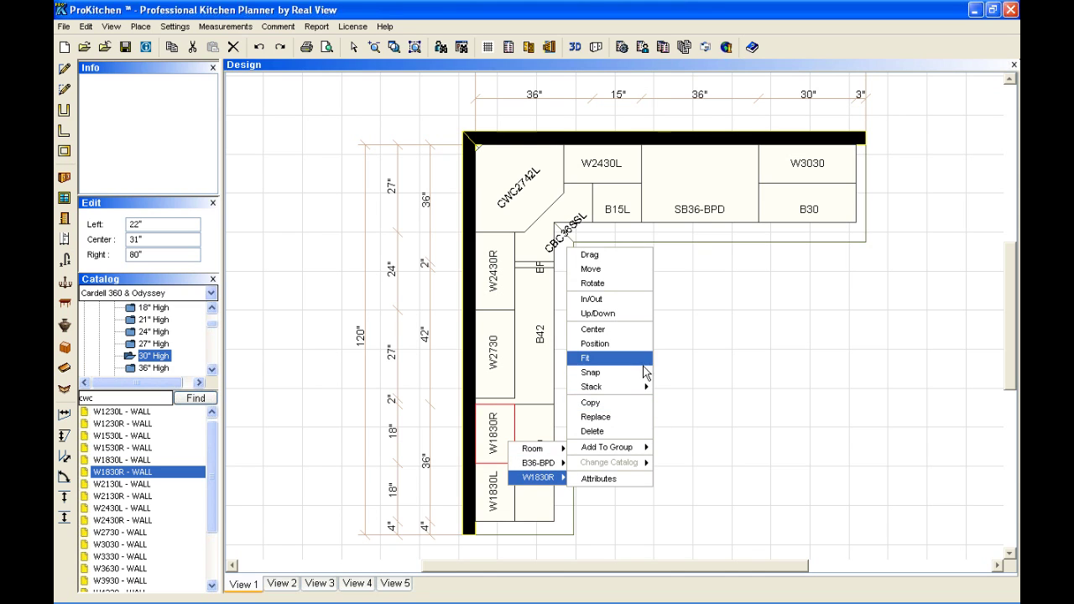
left_click(591, 372)
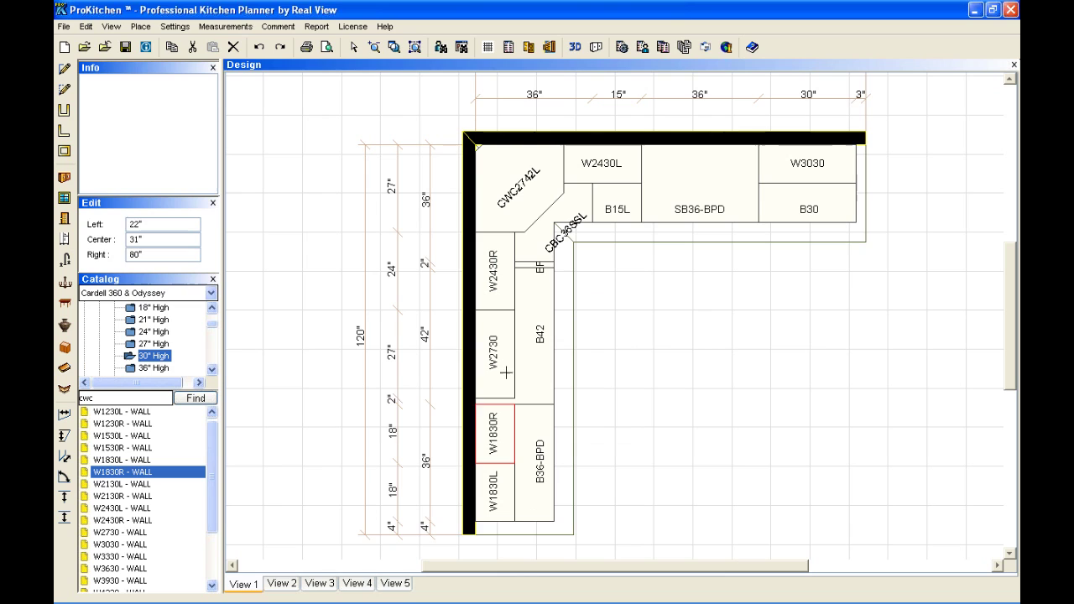
left_click(510, 375)
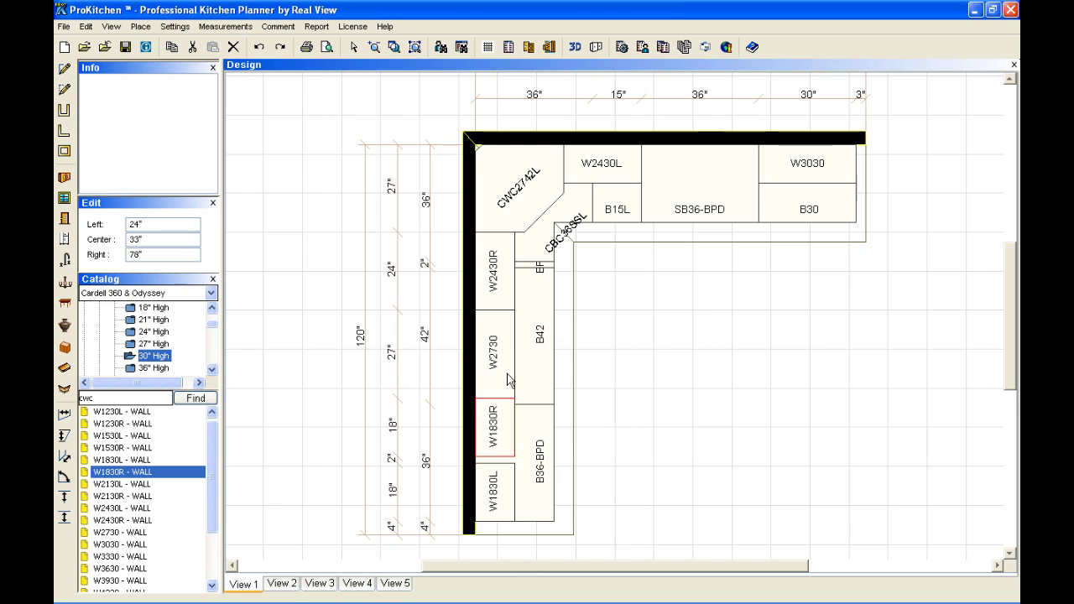
Snap W1830R back flush against W1830L, leaving a 2-inch gap below W2730.
right_click(506, 450)
mouse_move(541, 479)
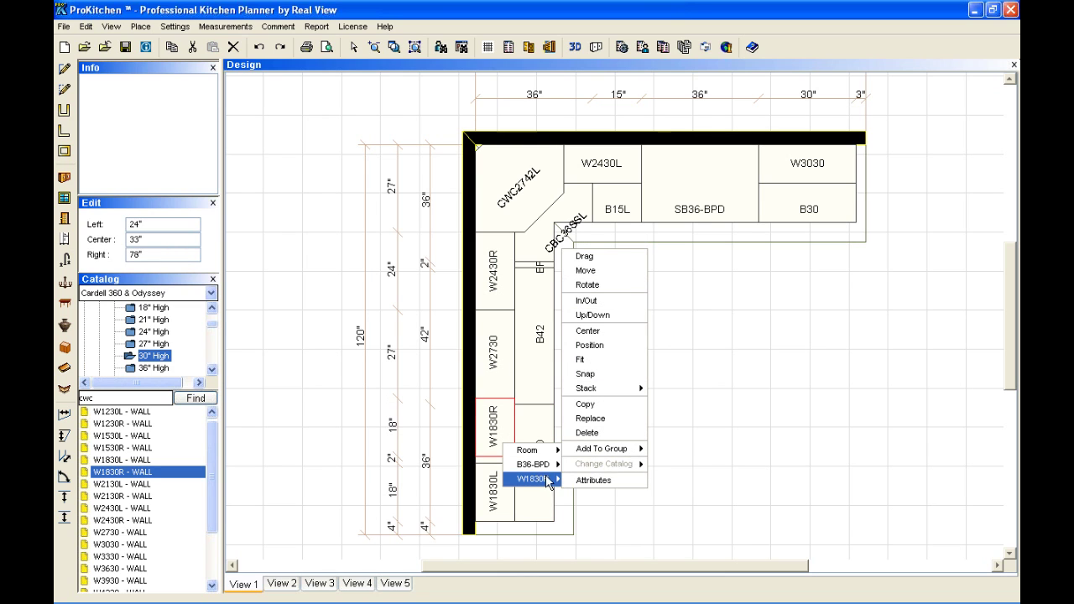
left_click(617, 377)
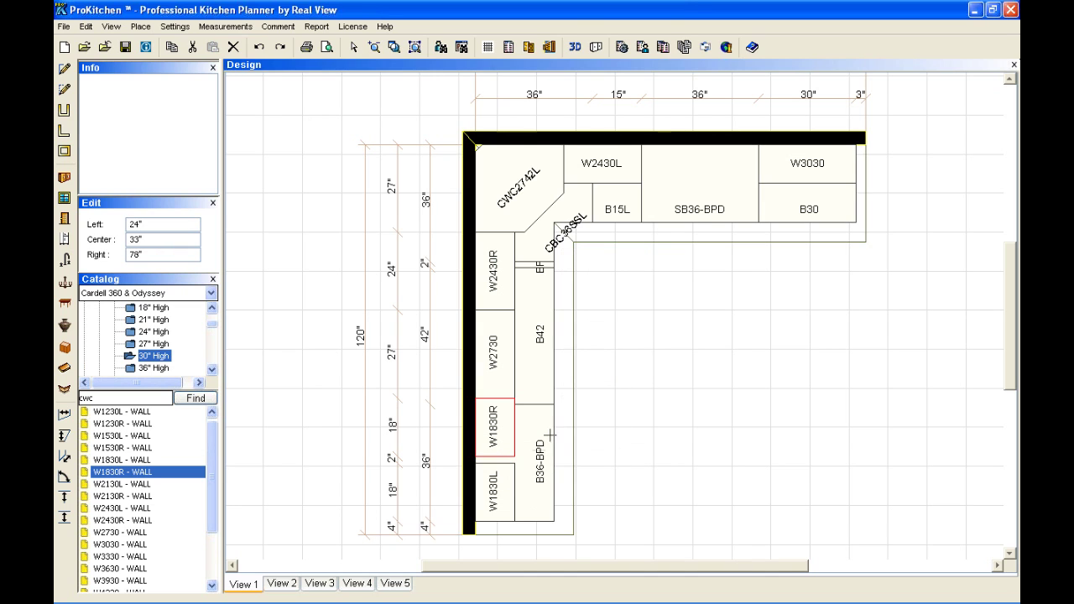
left_click(512, 487)
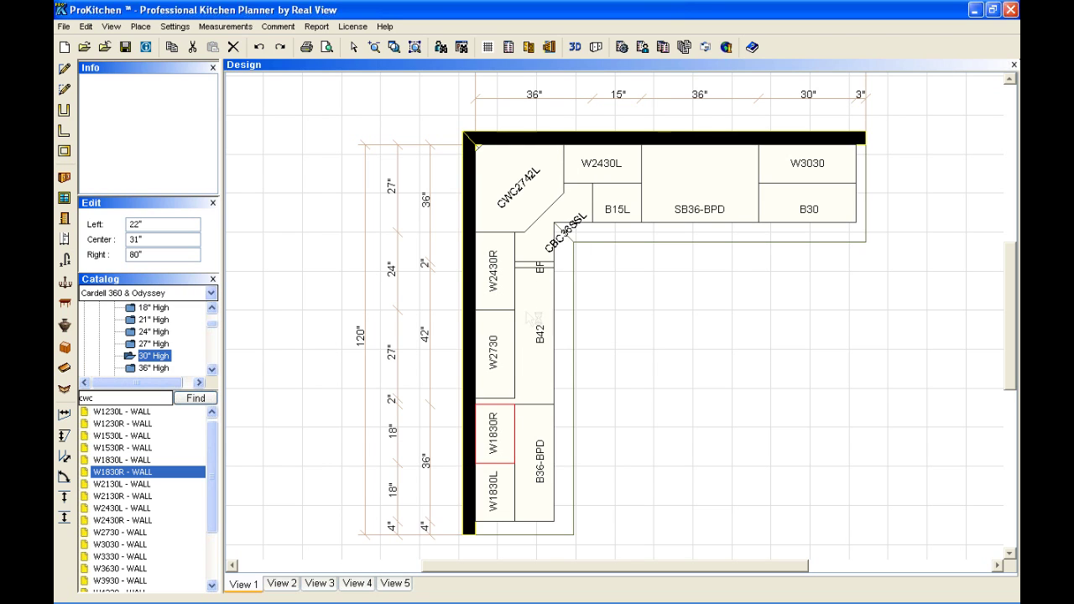
right_click(800, 174)
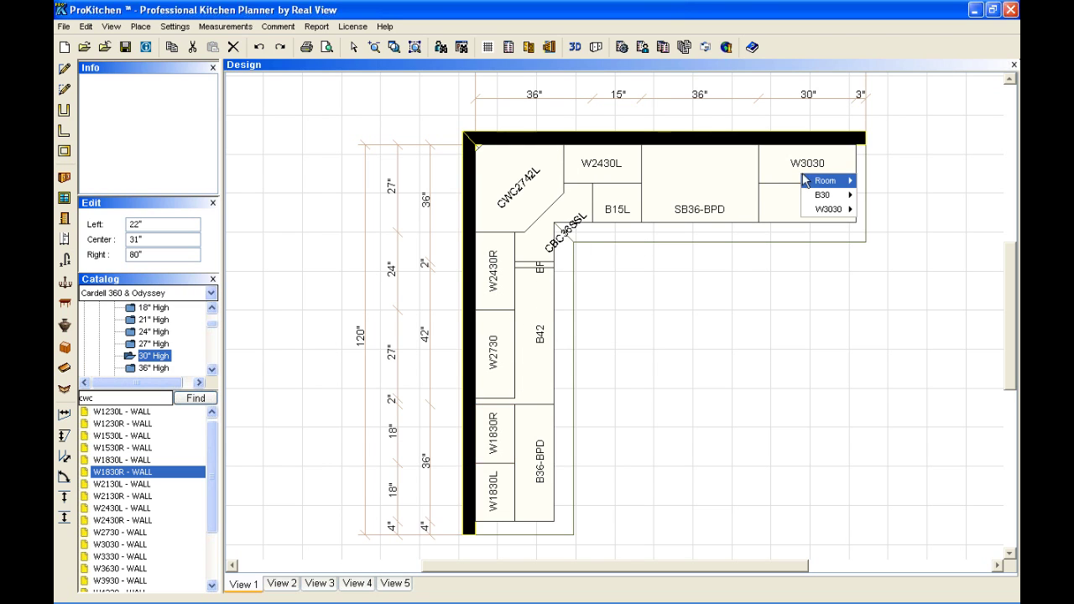
mouse_move(828, 211)
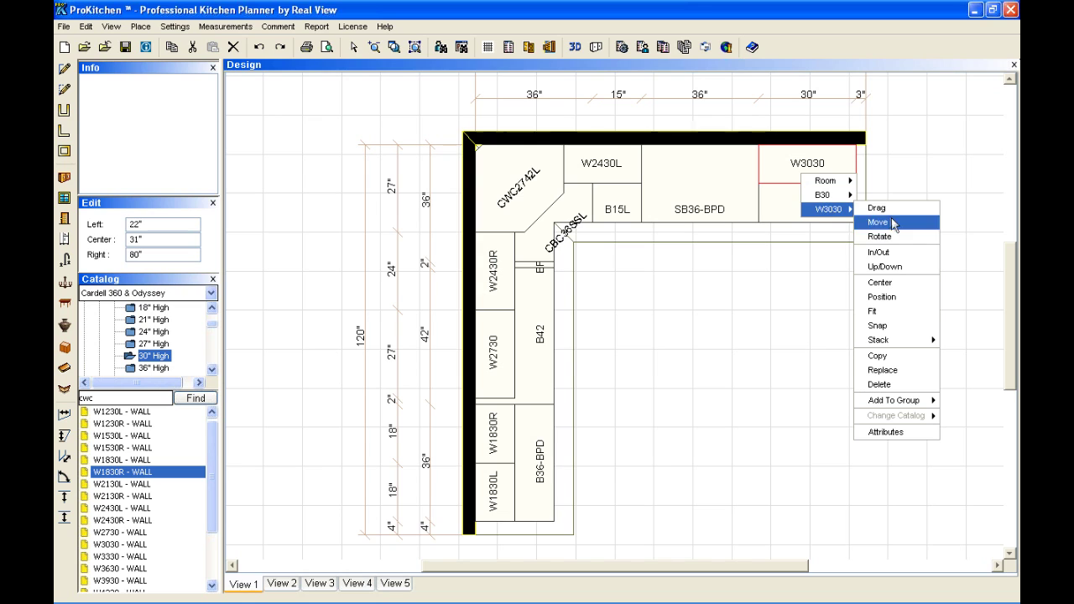
left_click(876, 324)
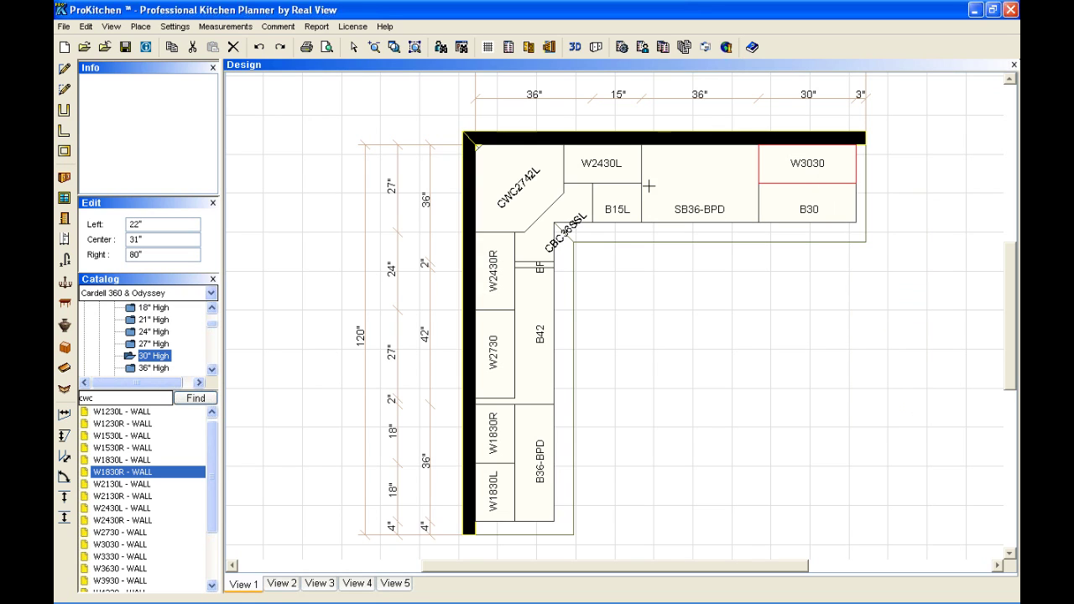
left_click(625, 175)
right_click(660, 175)
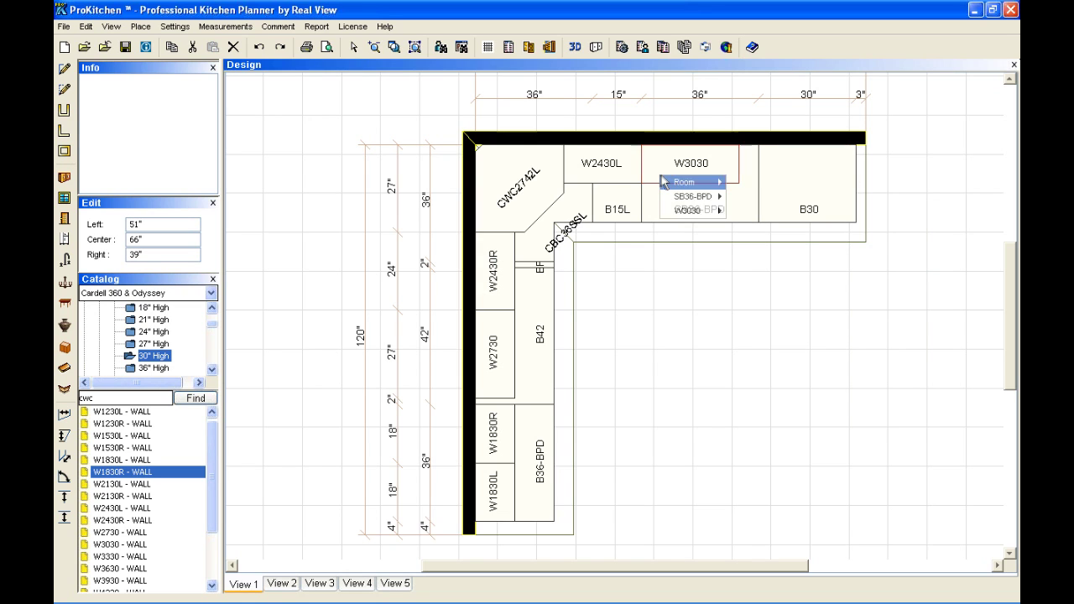
mouse_move(695, 198)
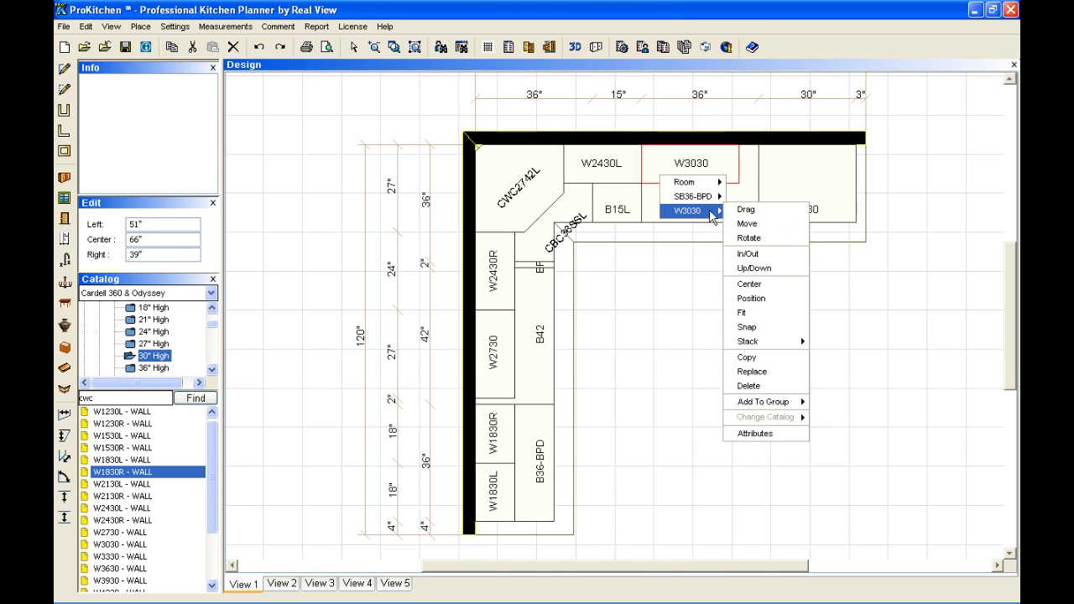
left_click(752, 212)
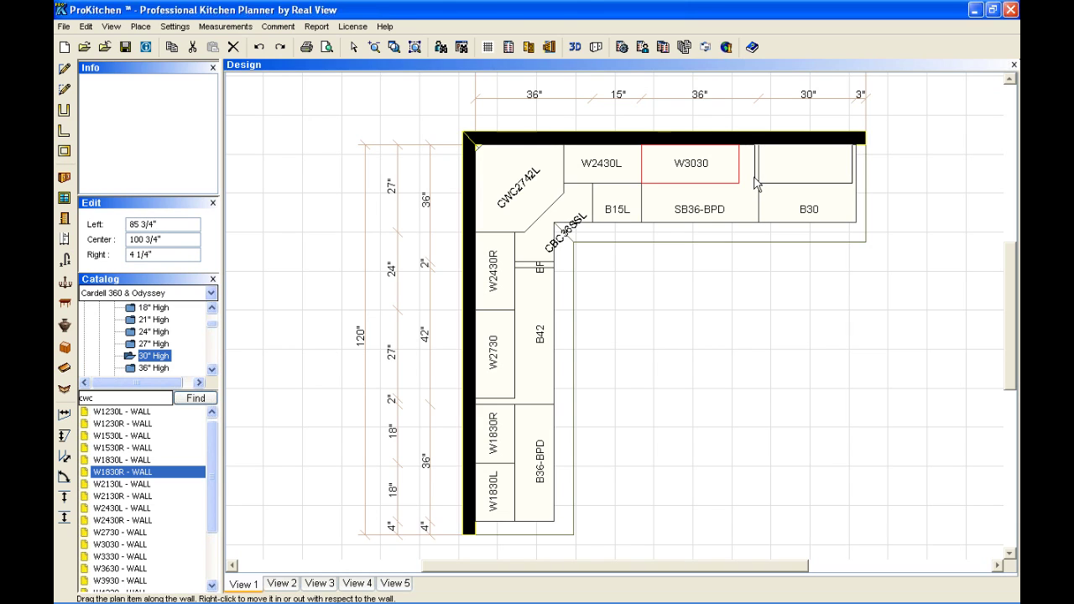
key("BackSpace")
key("BackSpace")
key("Return")
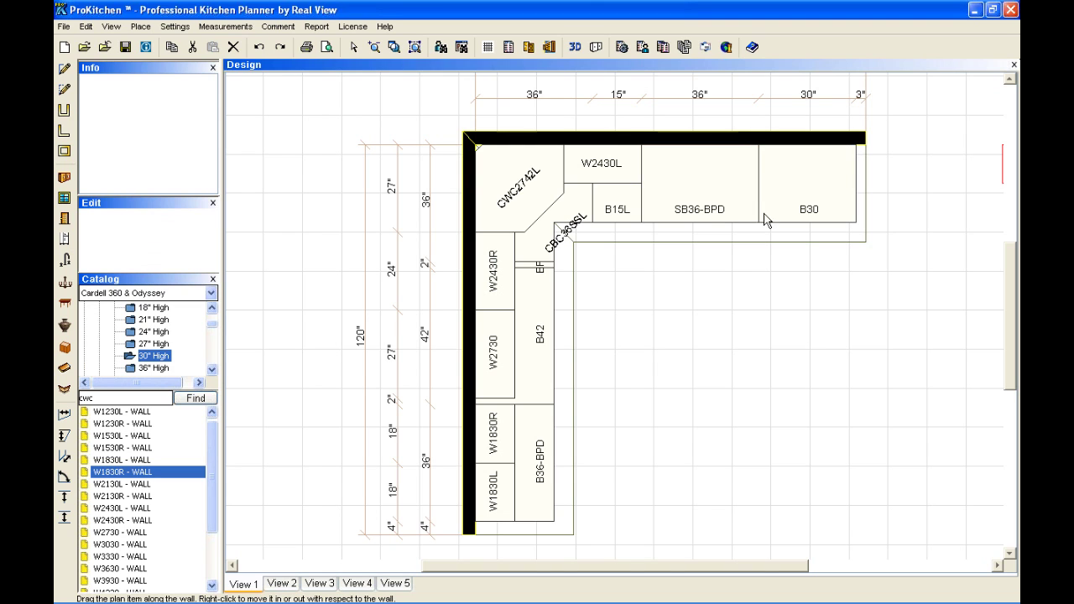
left_click(770, 295)
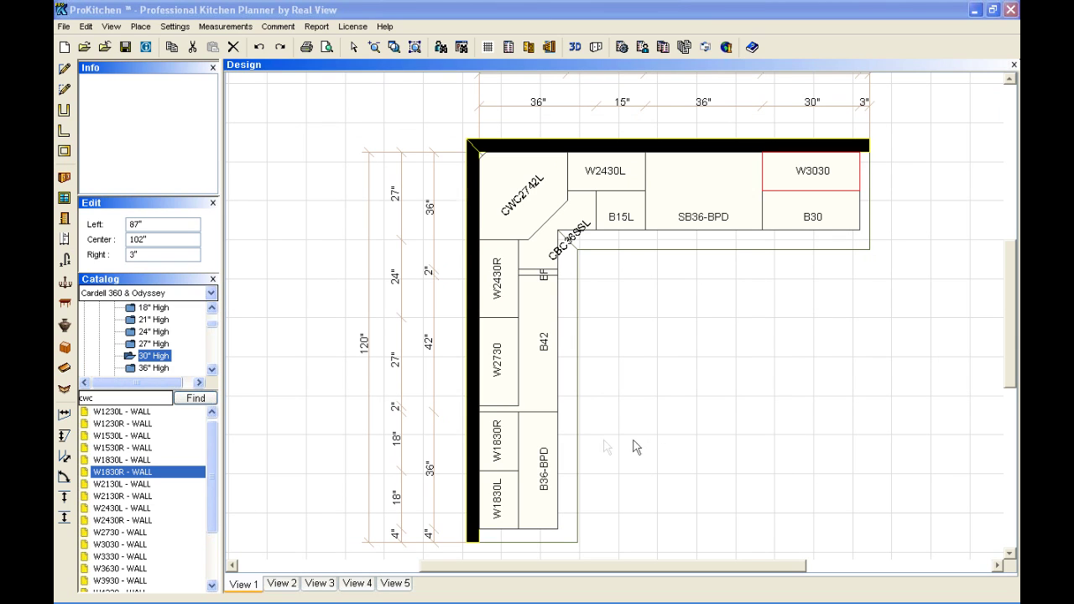
Give W1830L a 15-inch Increased Depth modification and include it in the bill of materials.
right_click(512, 494)
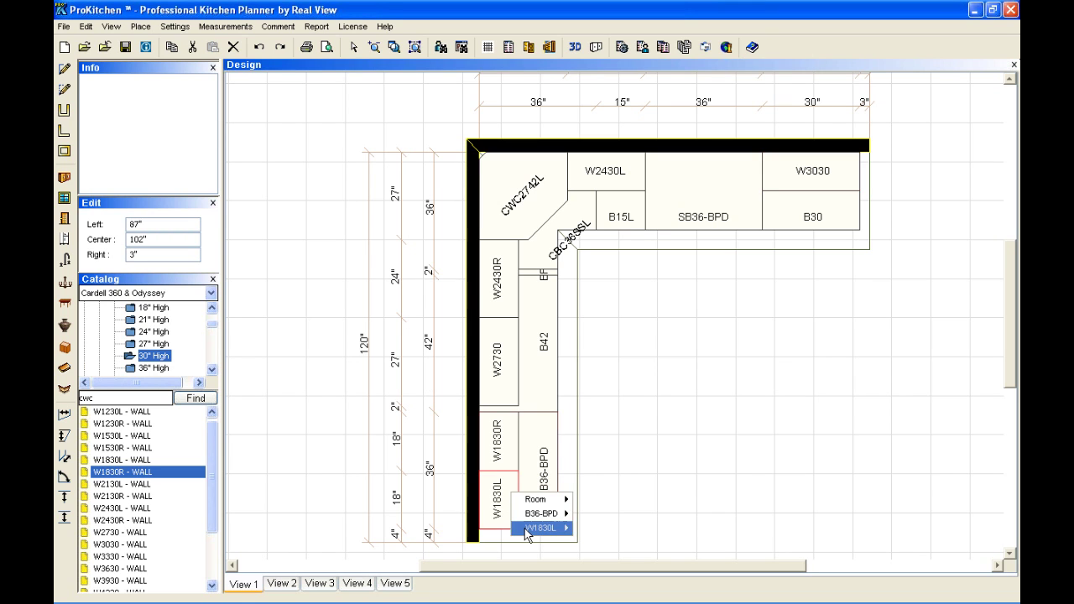
mouse_move(551, 529)
left_click(594, 530)
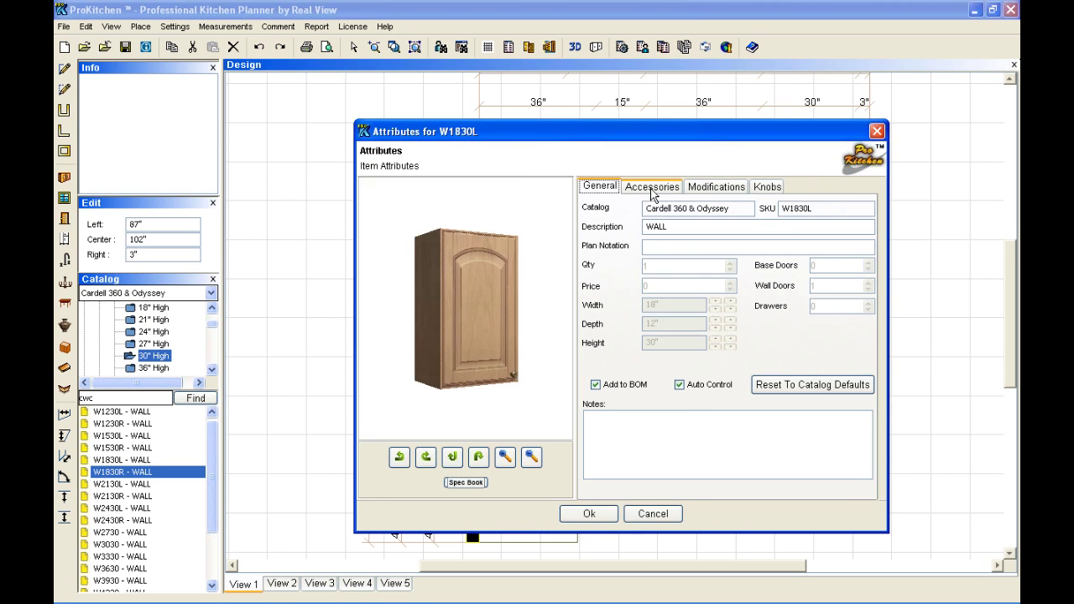
left_click(652, 189)
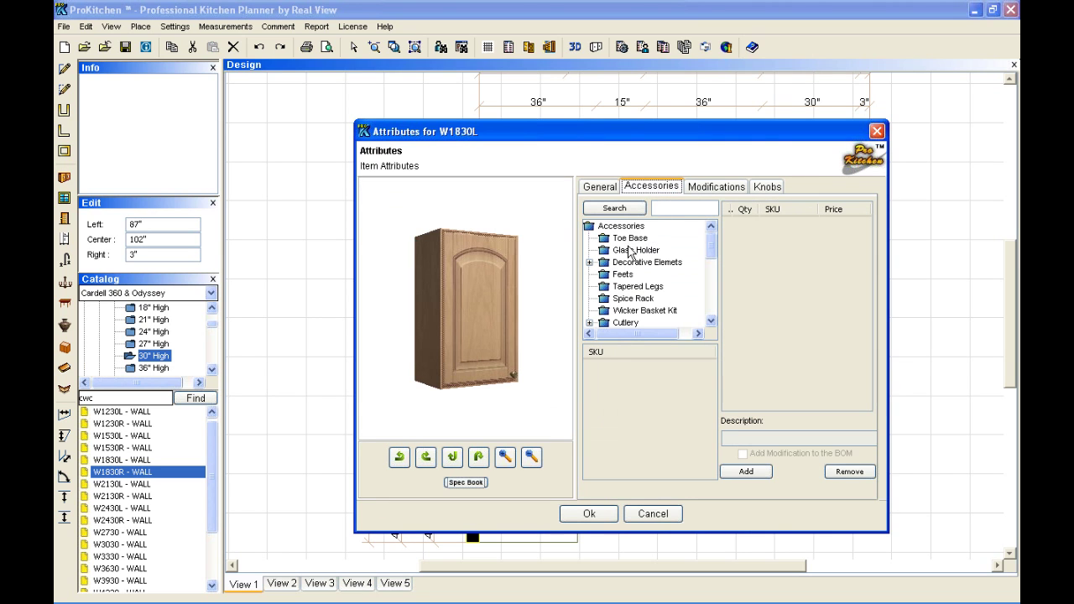
left_click(707, 188)
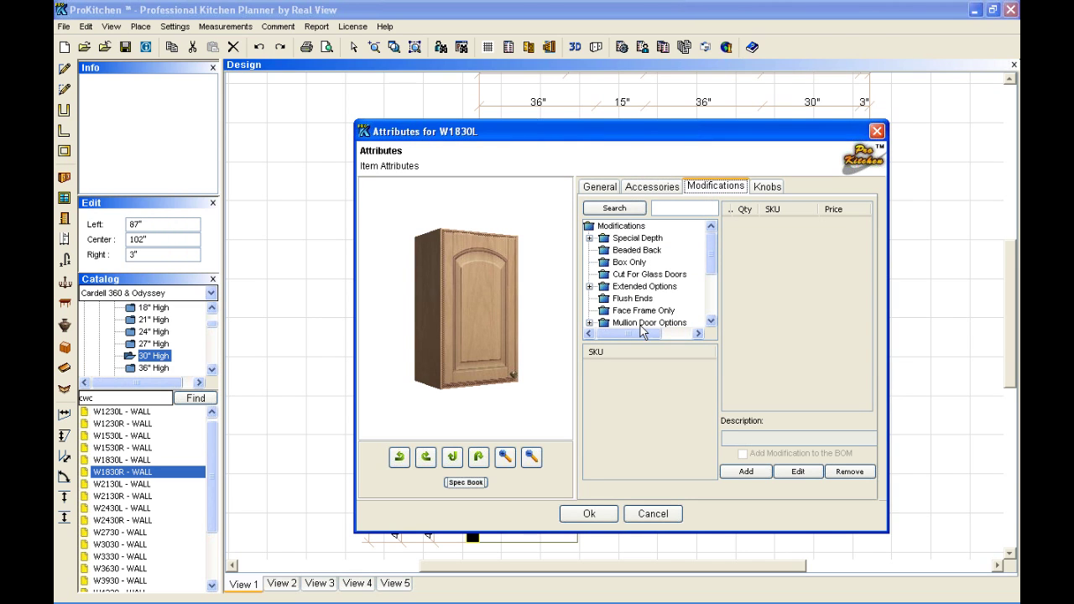
left_click(590, 239)
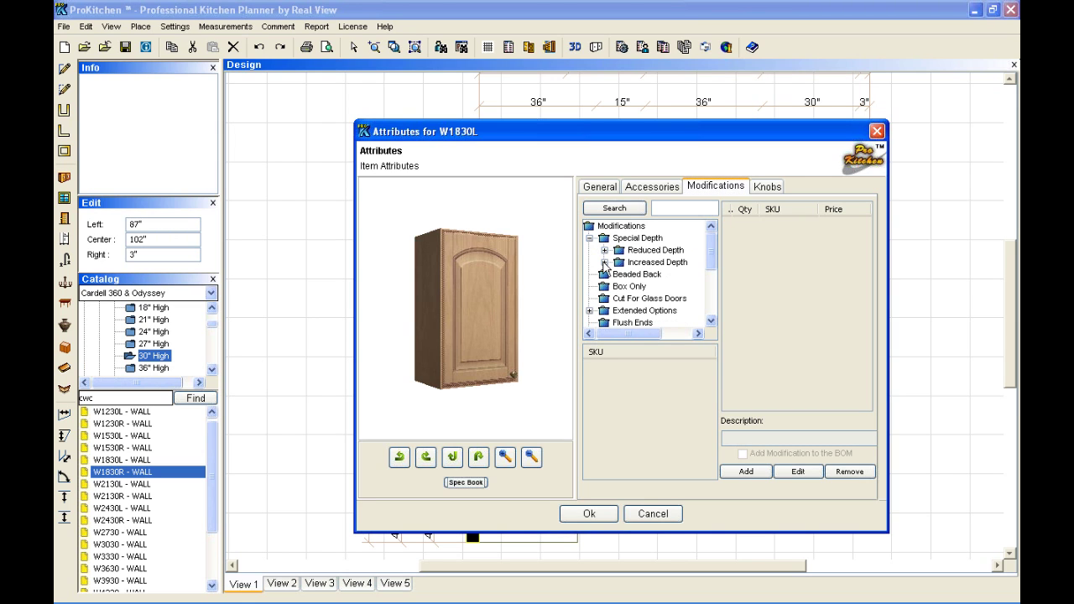
left_click(604, 262)
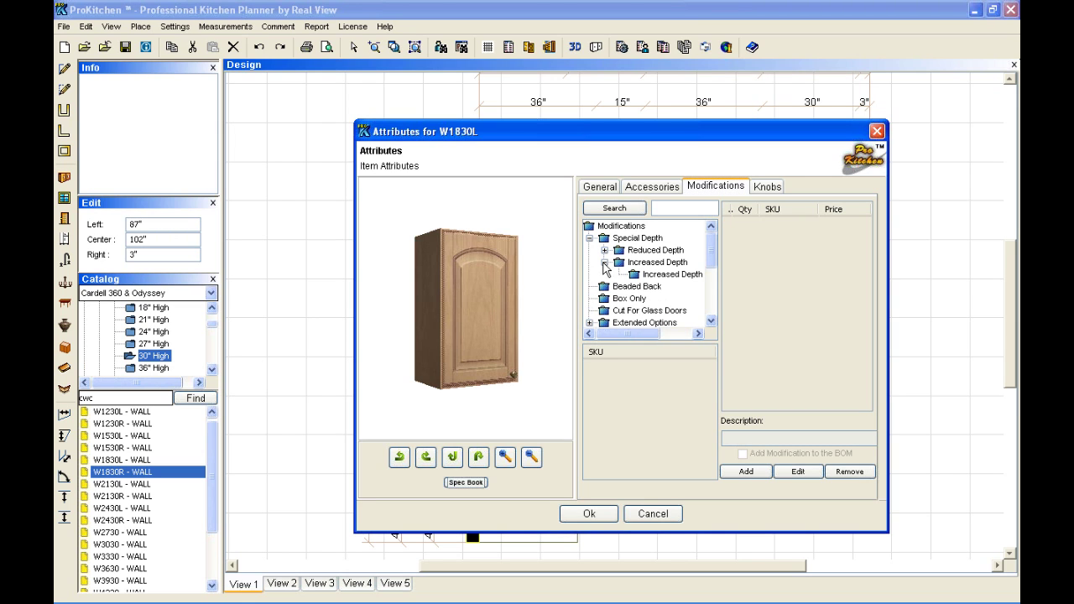
left_click(647, 279)
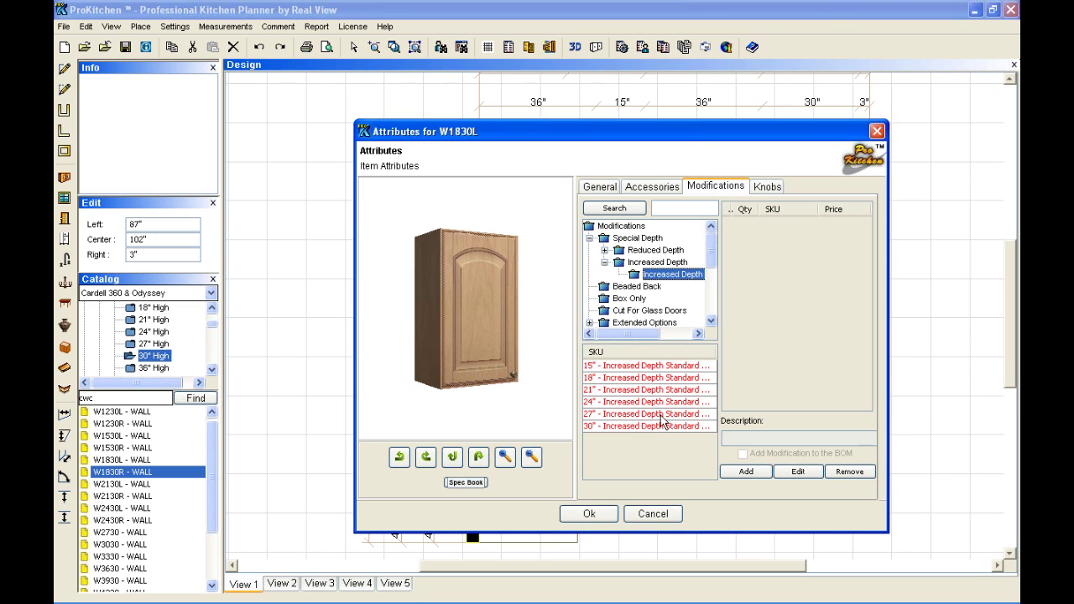
left_click(636, 367)
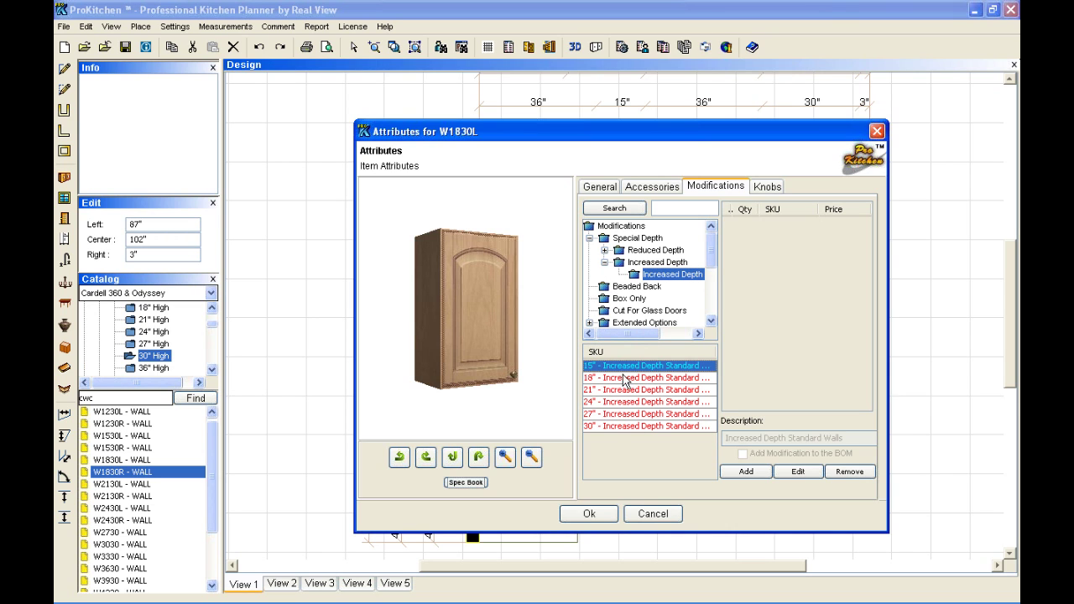
left_click(744, 473)
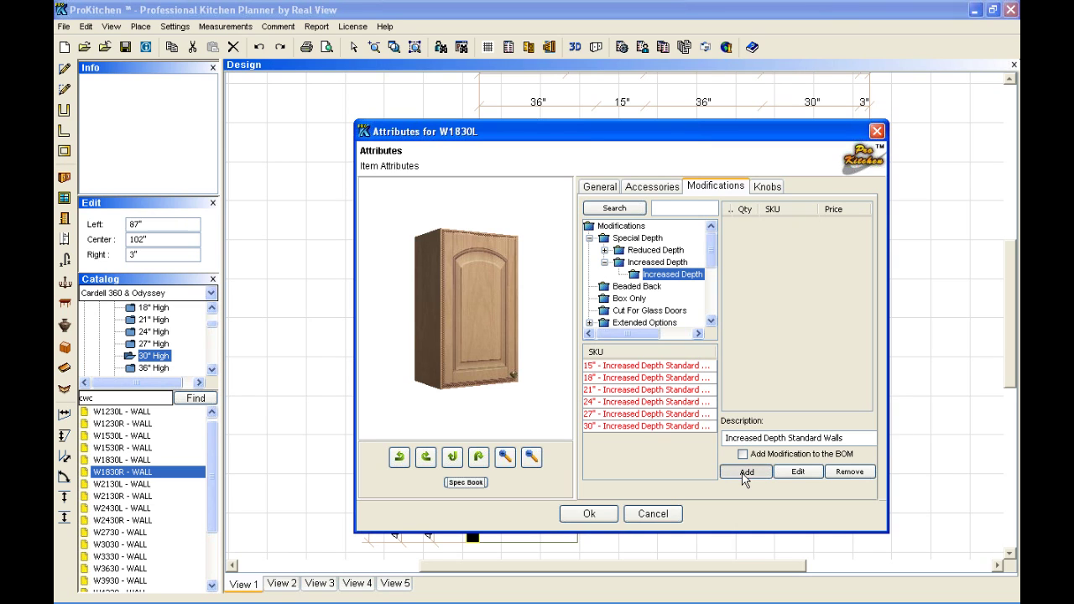
left_click(745, 474)
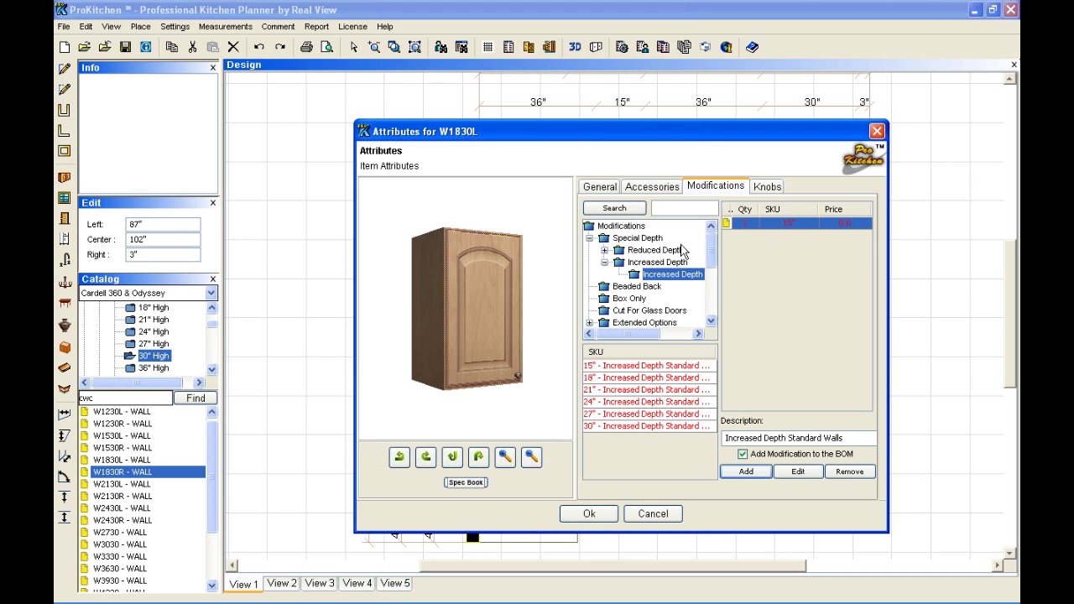
Try W1830L's knob positions, then keep the knob at bottom right and apply the attributes.
left_click(768, 192)
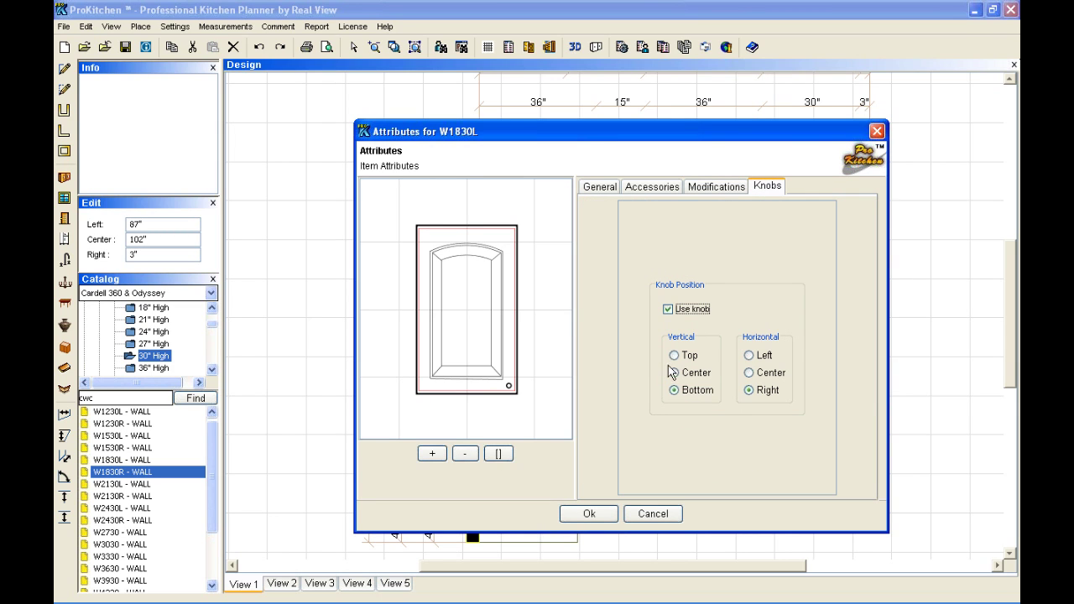
left_click(682, 373)
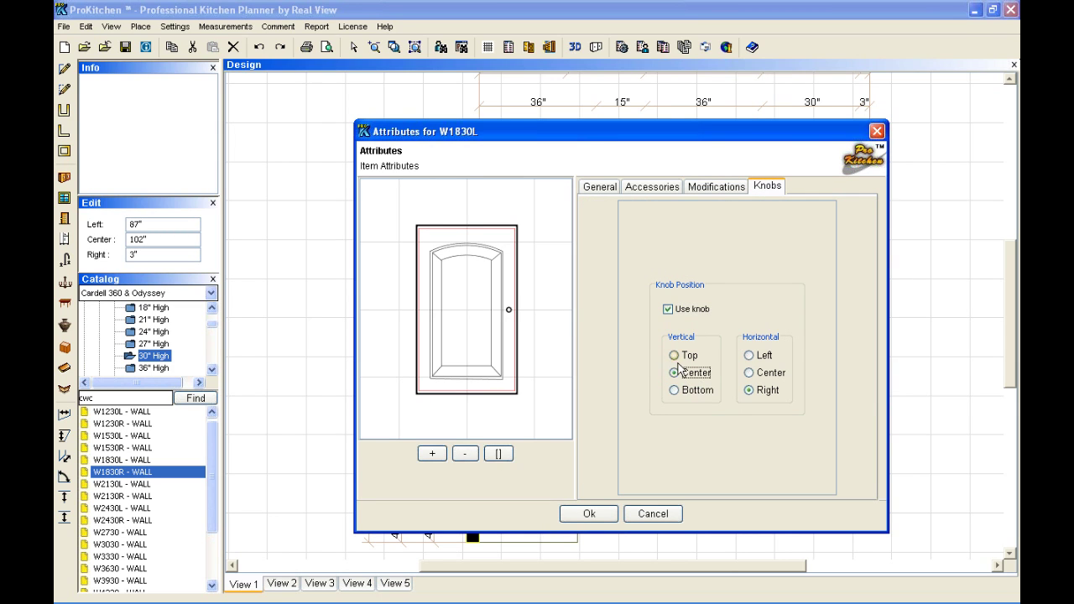
left_click(675, 356)
left_click(676, 390)
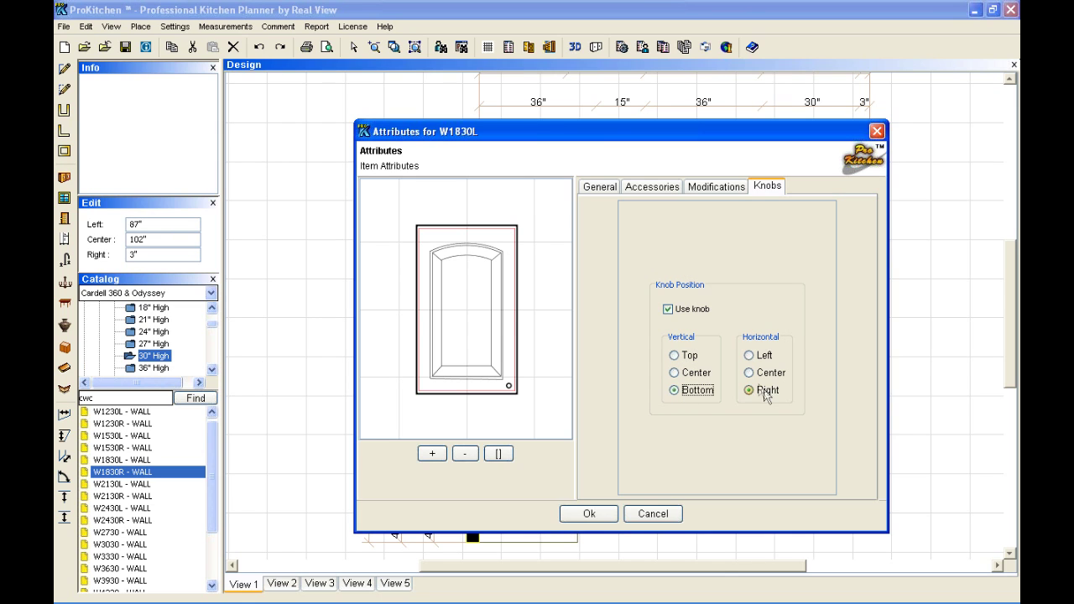
left_click(751, 373)
left_click(751, 356)
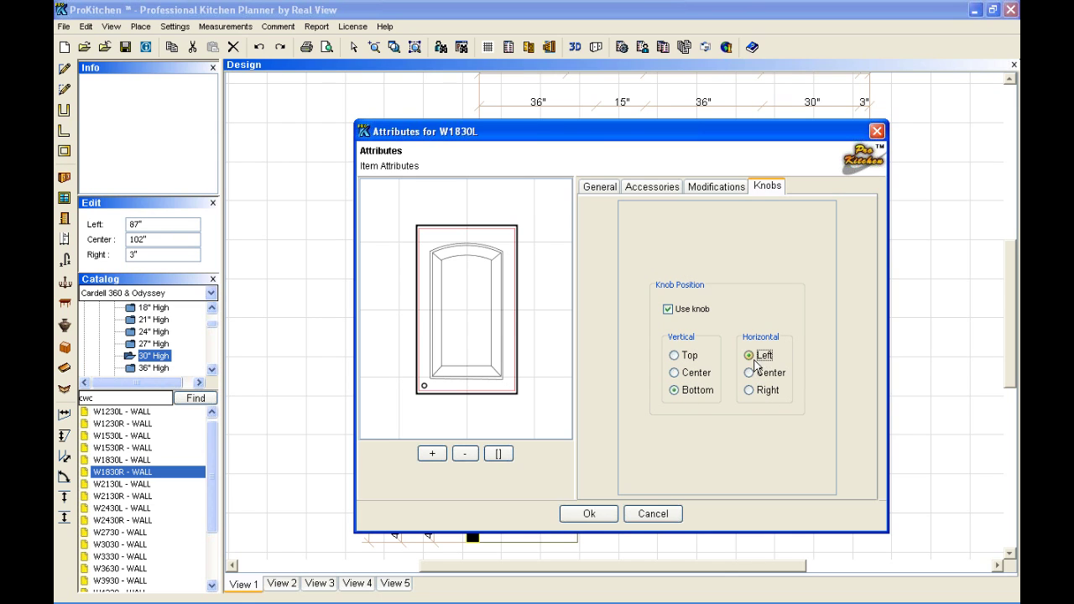
left_click(750, 390)
left_click(668, 308)
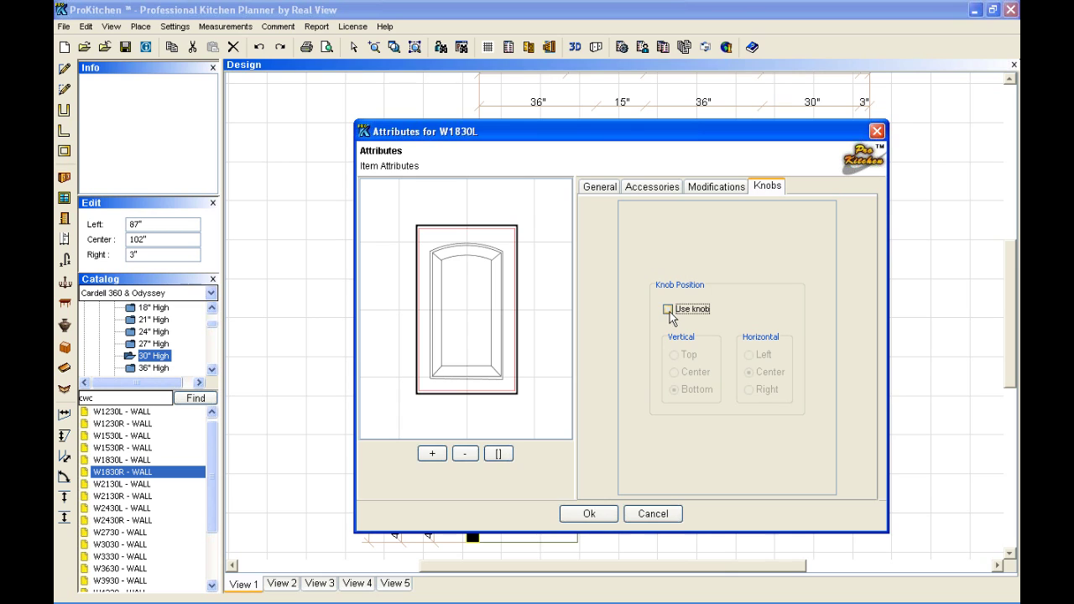
left_click(668, 309)
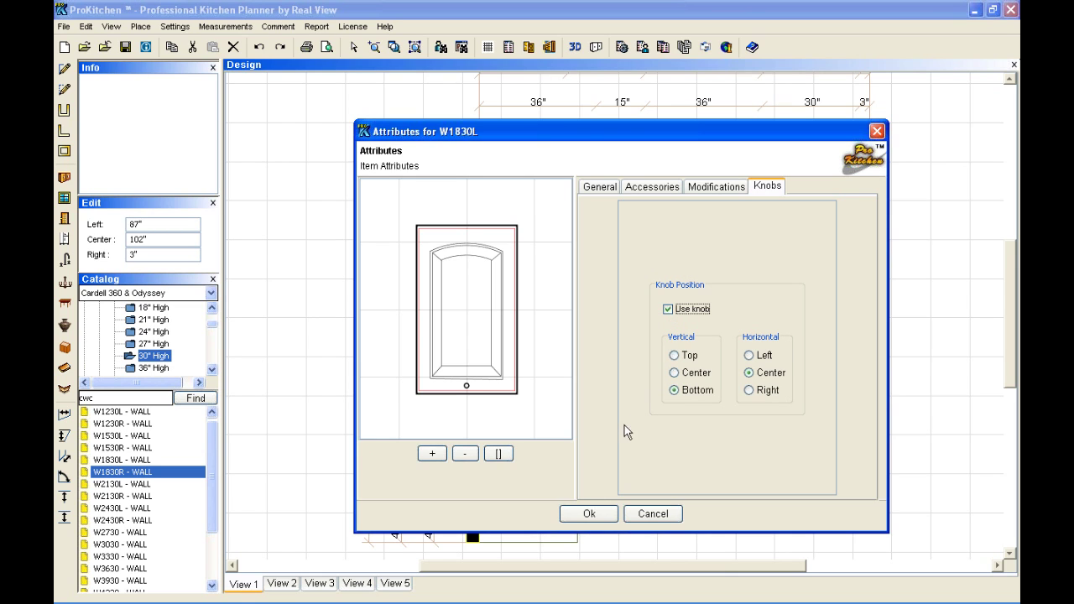
left_click(749, 390)
left_click(601, 510)
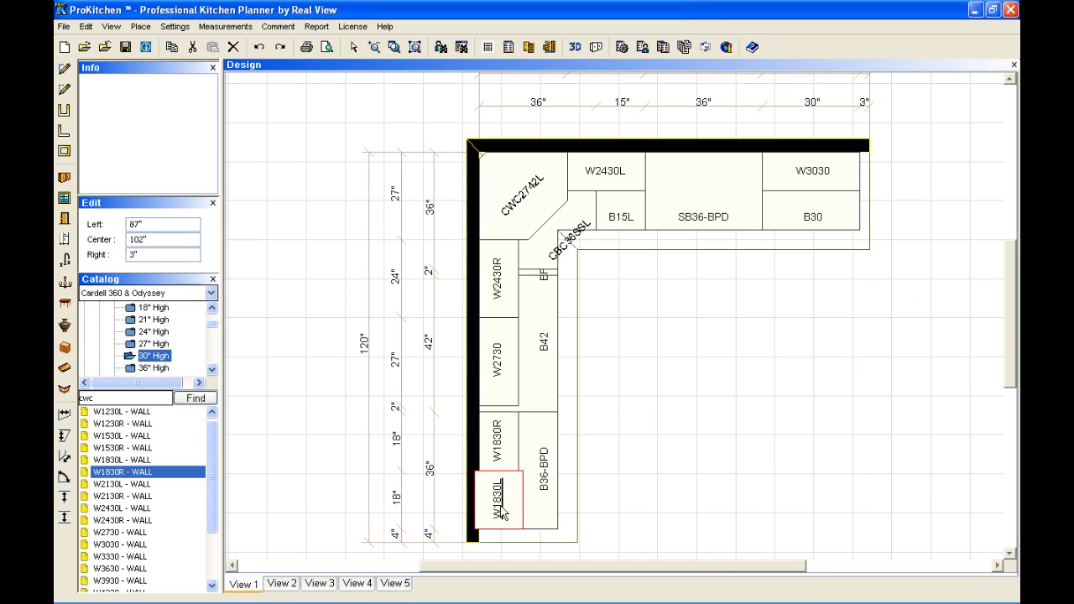
Move W1830L in/out so it sits flush against the left wall with 0" back offset.
right_click(510, 506)
mouse_move(527, 529)
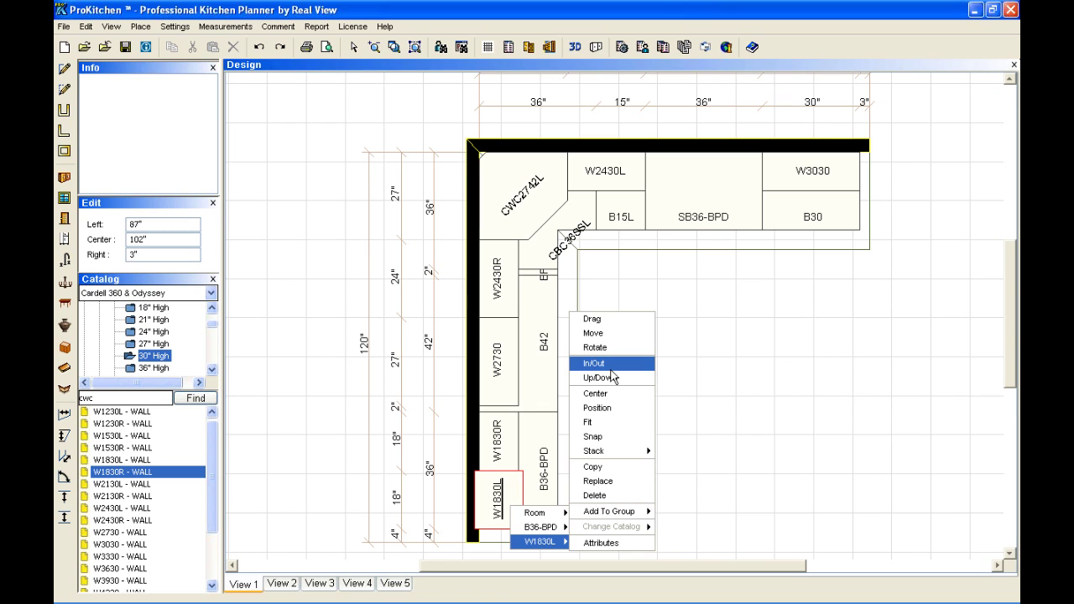
left_click(611, 370)
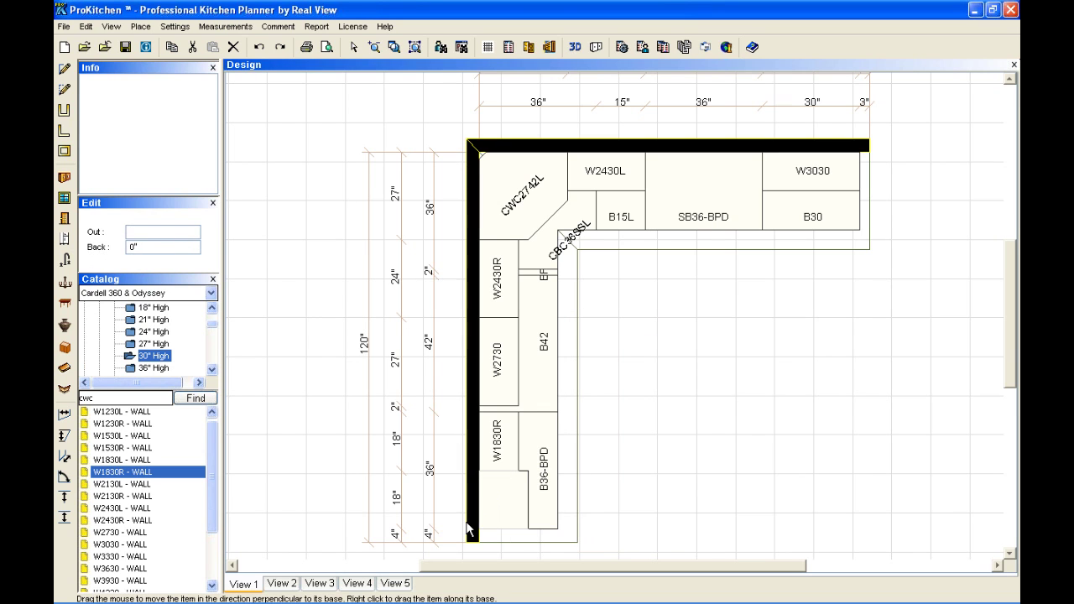
left_click(468, 530)
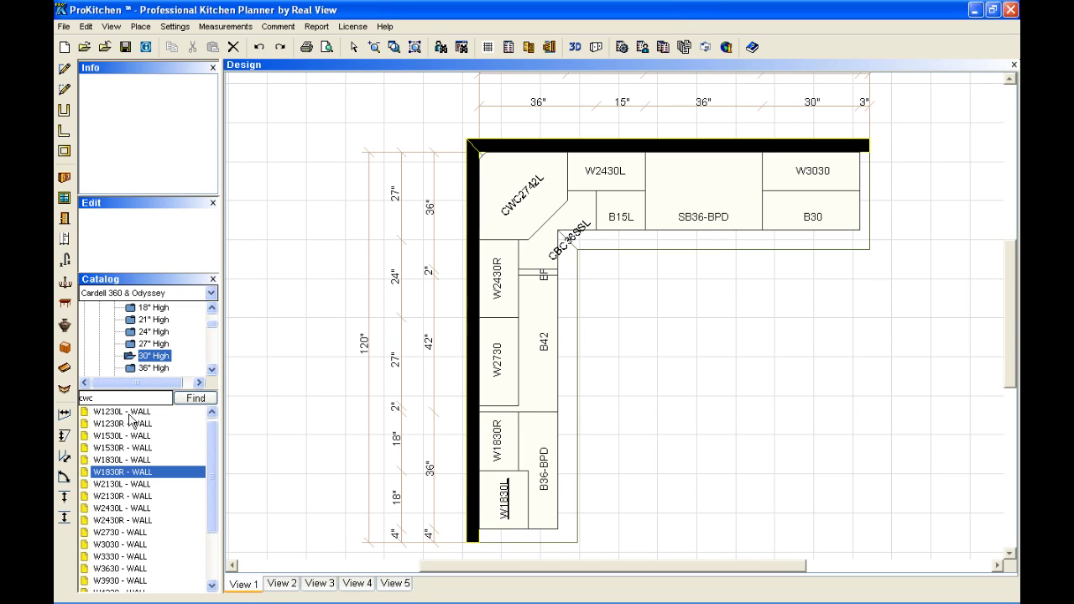
Place a W1812L from Standard Wall 12" High cabinets in the open floor area.
left_click(212, 322)
left_click(139, 346)
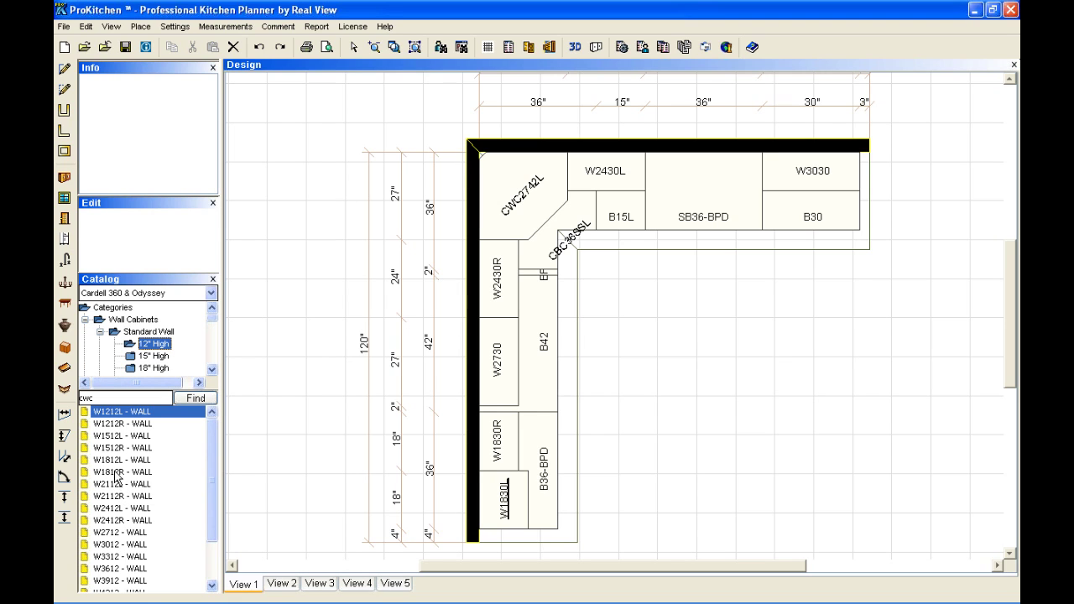
left_click_drag(119, 462, 608, 493)
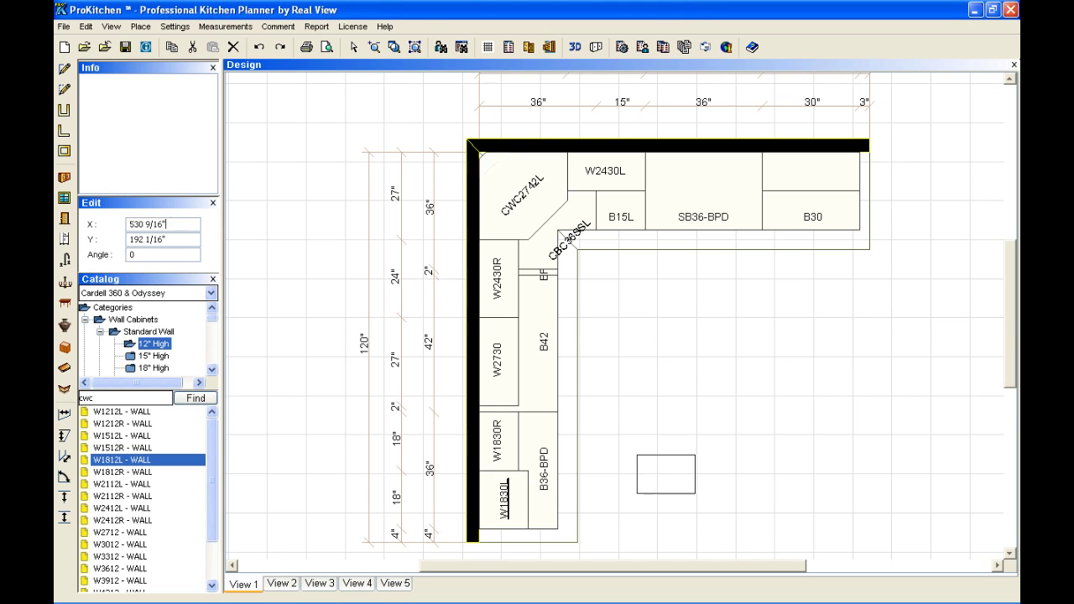
left_click(646, 470)
Add a 15" Increased Depth modification to W1812L in its Attributes.
right_click(654, 477)
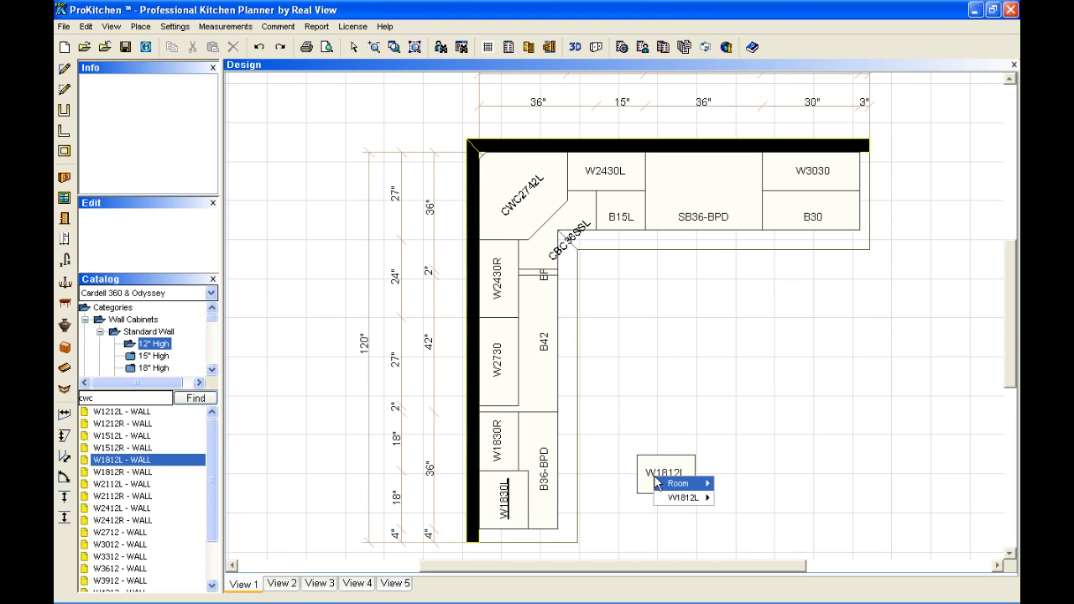
mouse_move(684, 498)
left_click(736, 500)
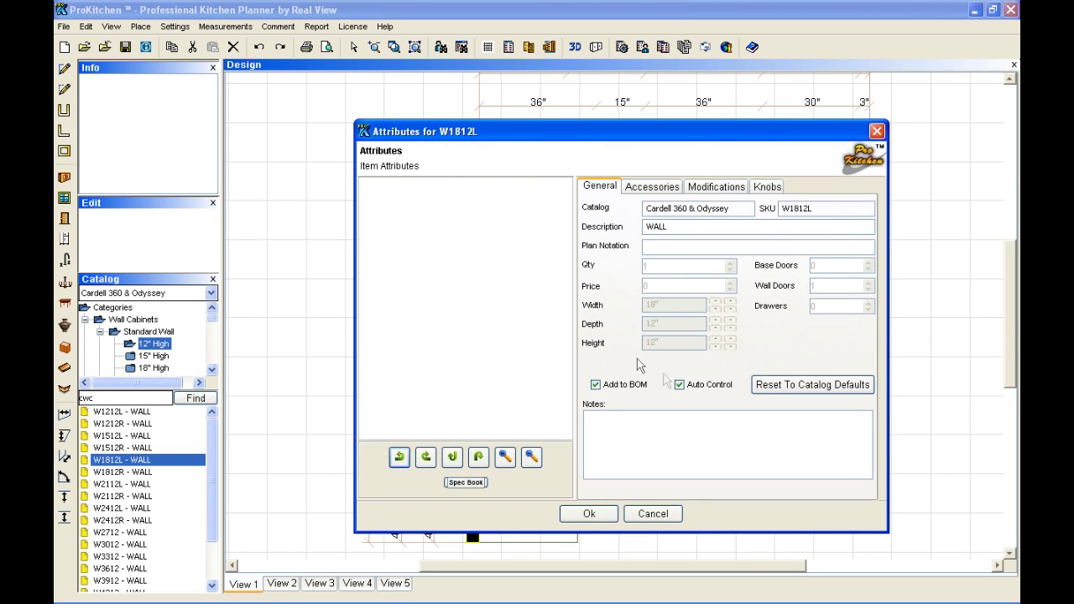
left_click(717, 187)
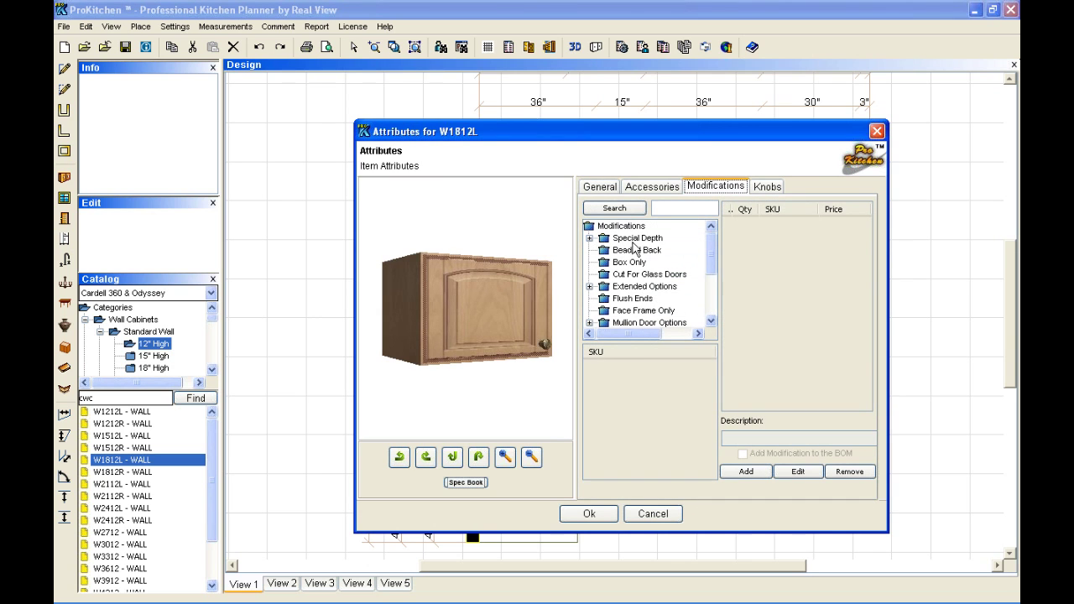
left_click(590, 238)
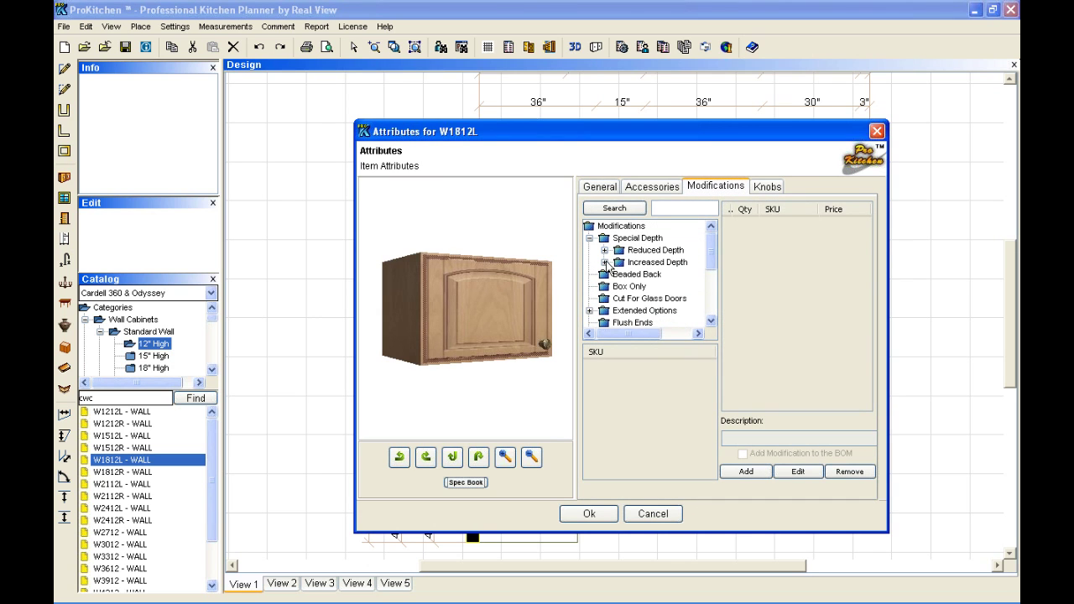
left_click(604, 262)
left_click(641, 275)
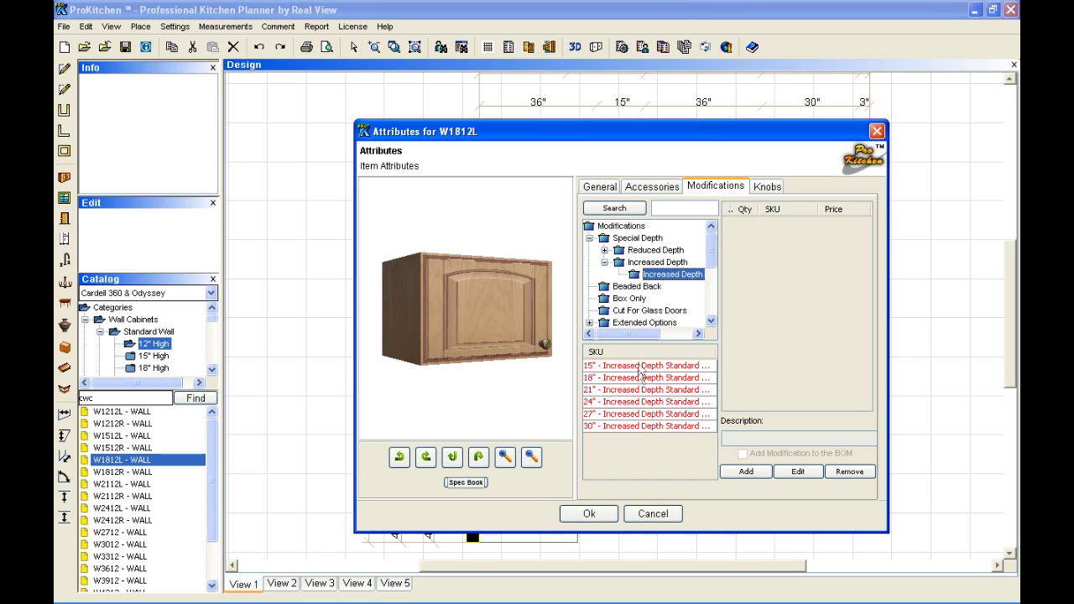
left_click(639, 369)
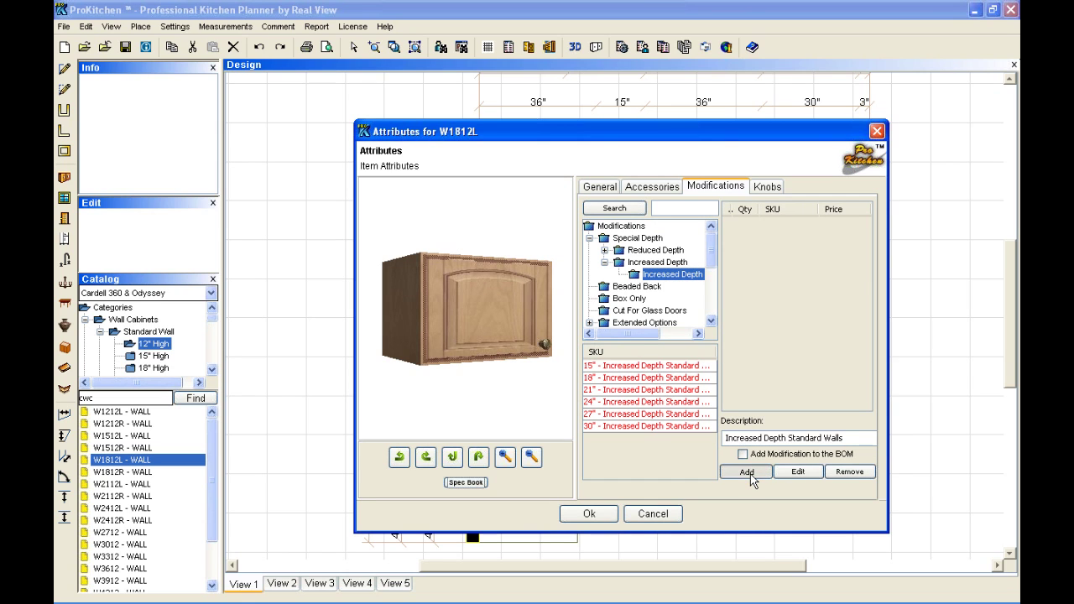
left_click(749, 474)
left_click(590, 515)
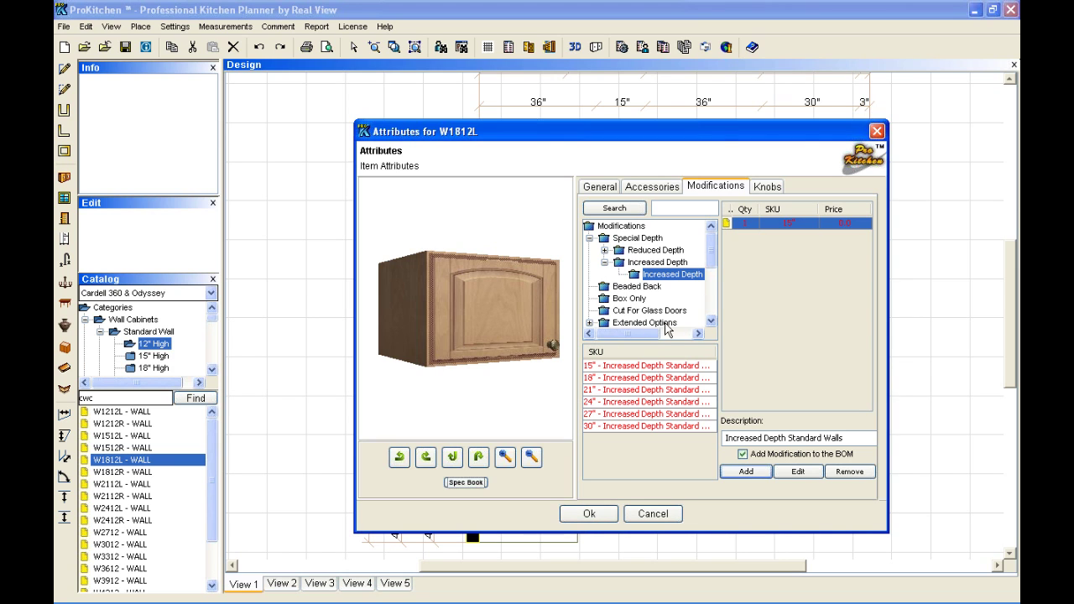
left_click(595, 516)
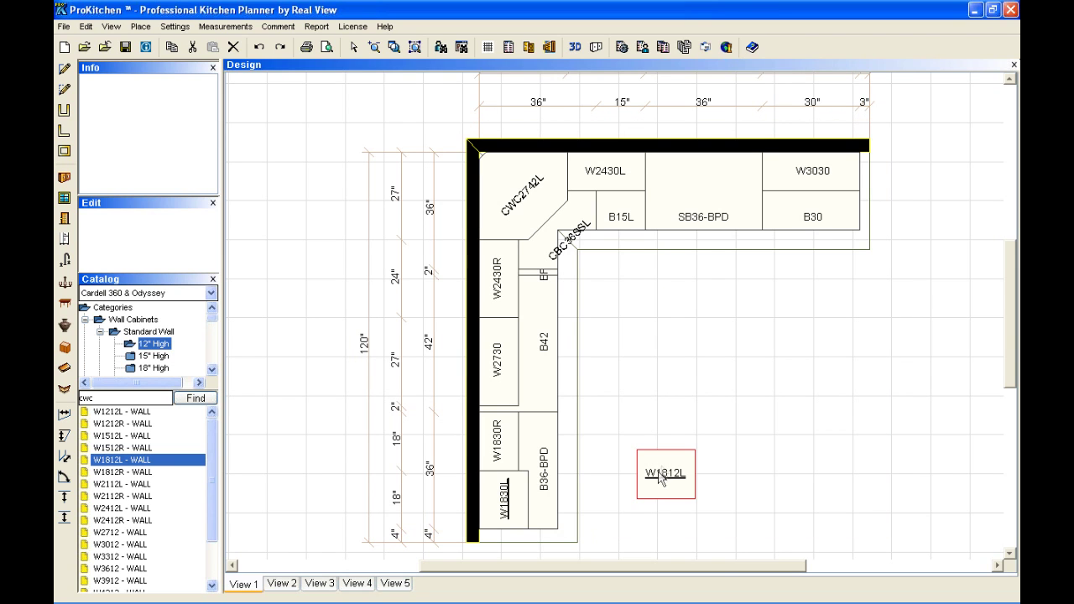
Stack W1812L above the W1830L cabinet on the left wall.
right_click(662, 467)
mouse_move(690, 487)
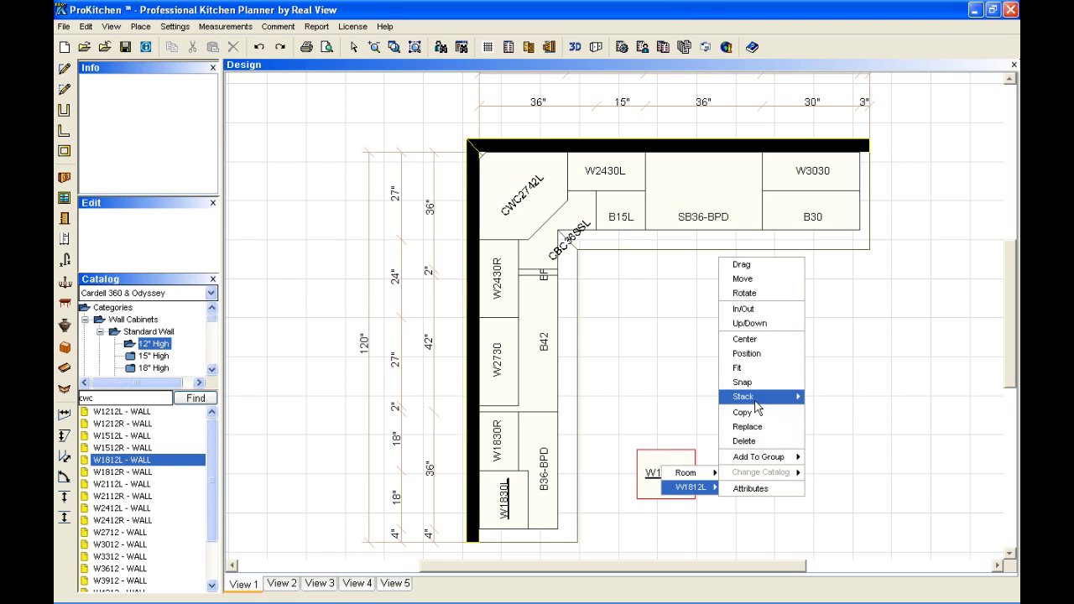
mouse_move(755, 403)
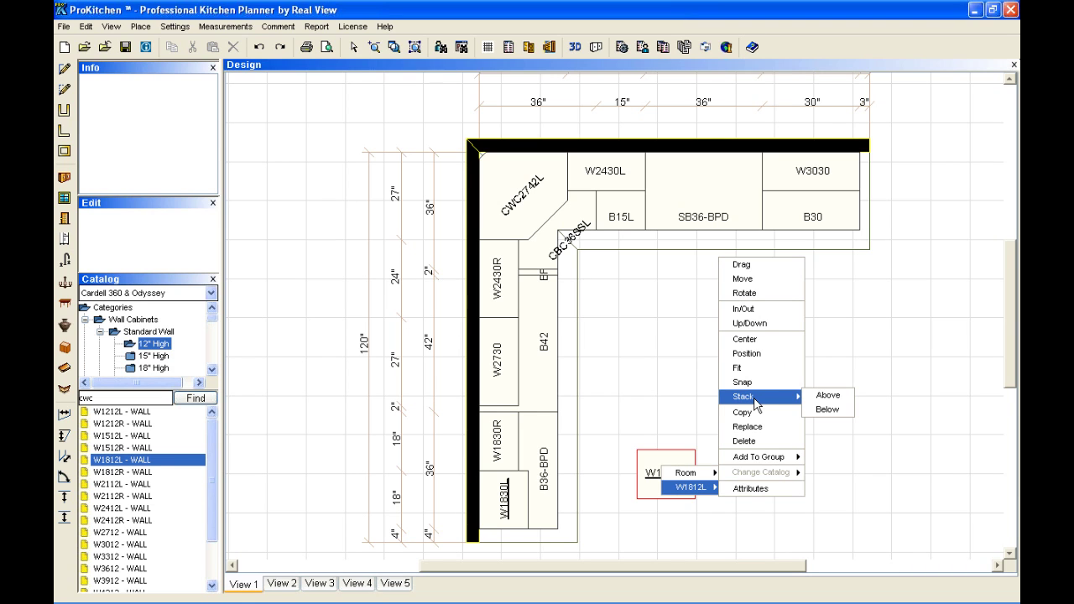
left_click(798, 368)
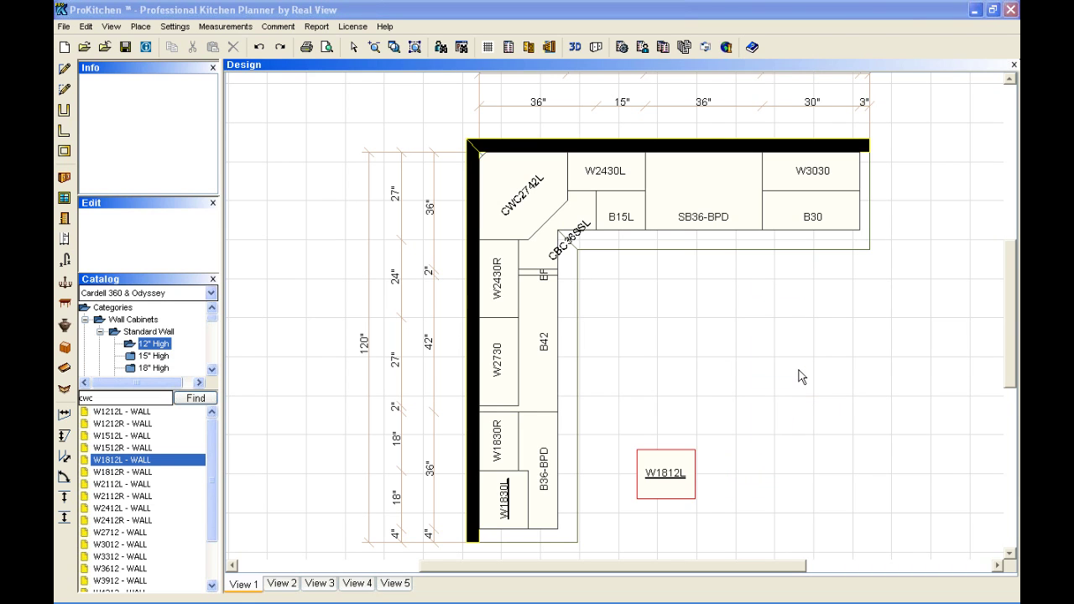
right_click(676, 491)
mouse_move(695, 503)
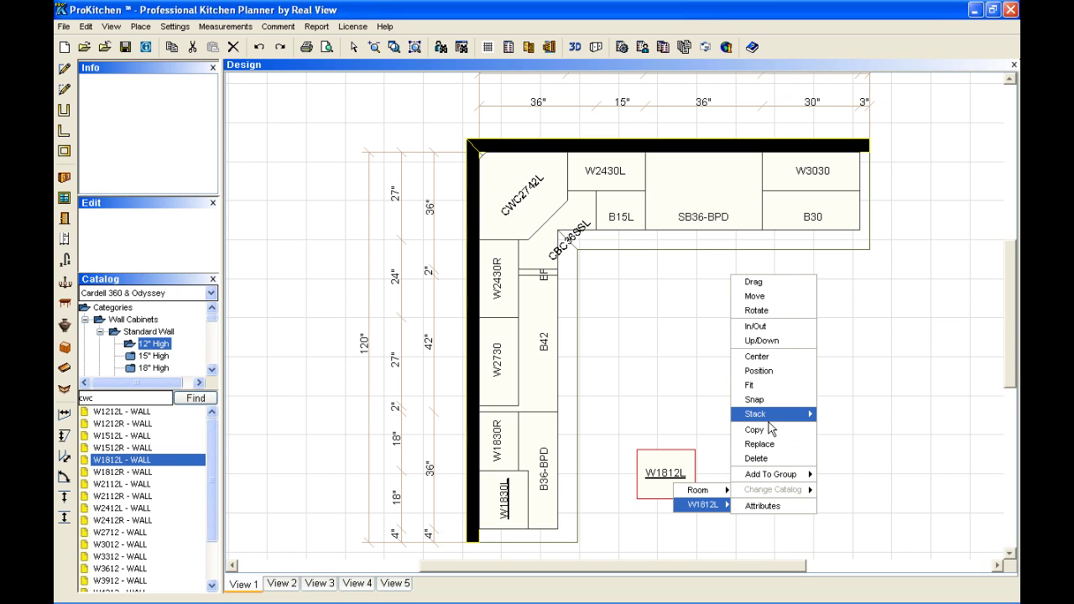
mouse_move(766, 415)
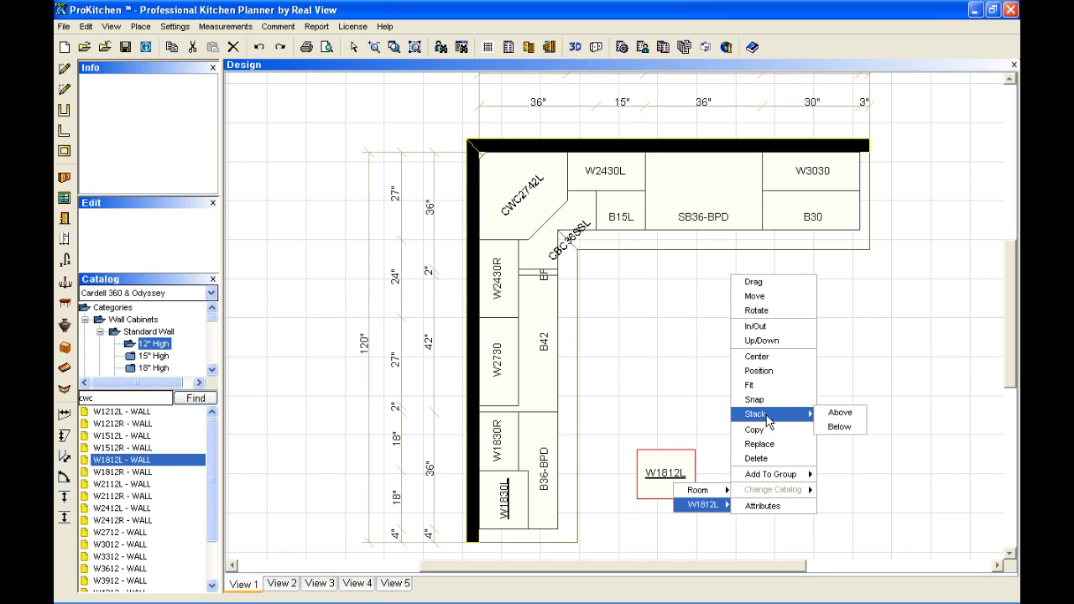
left_click(848, 418)
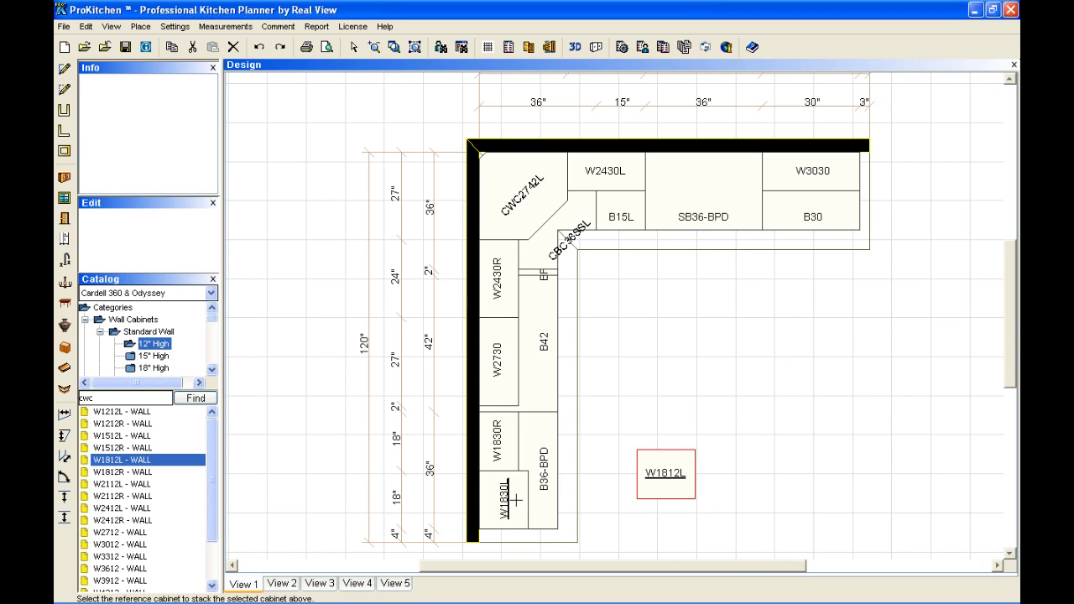
left_click(514, 500)
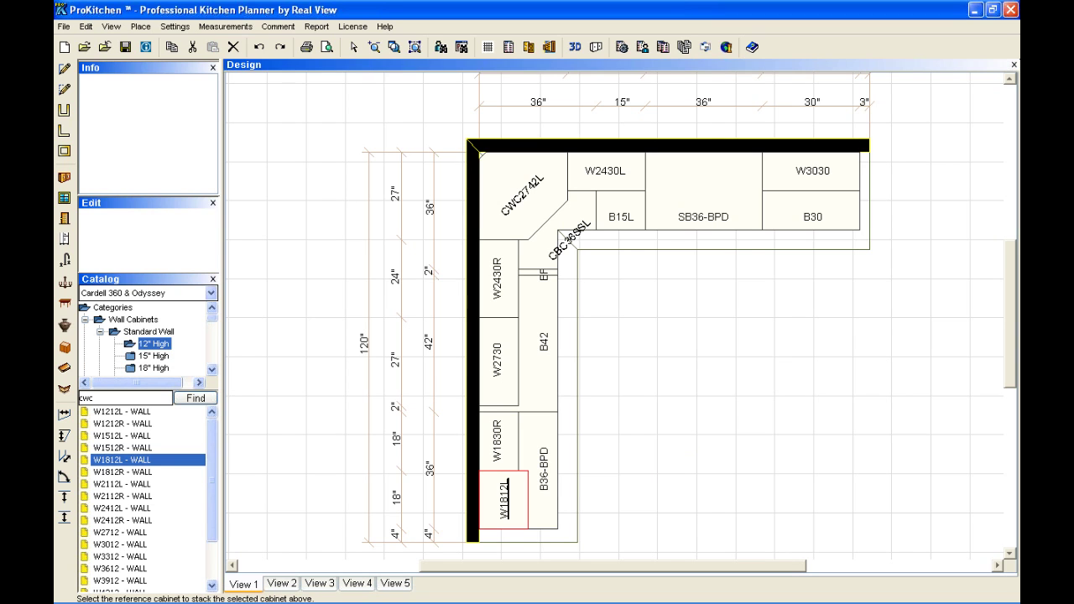
left_click(474, 370)
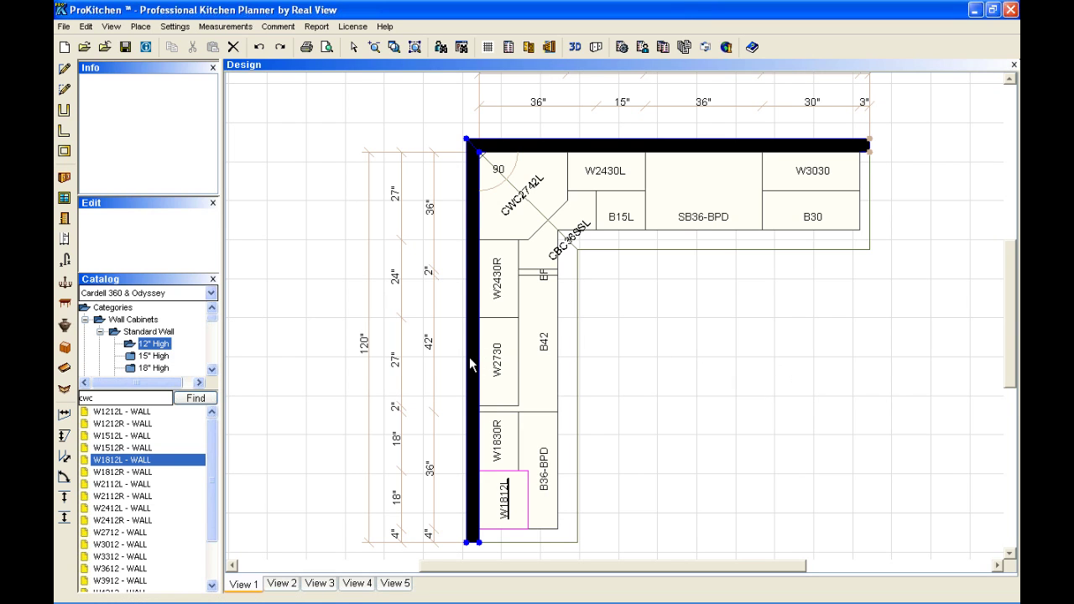
left_click(548, 49)
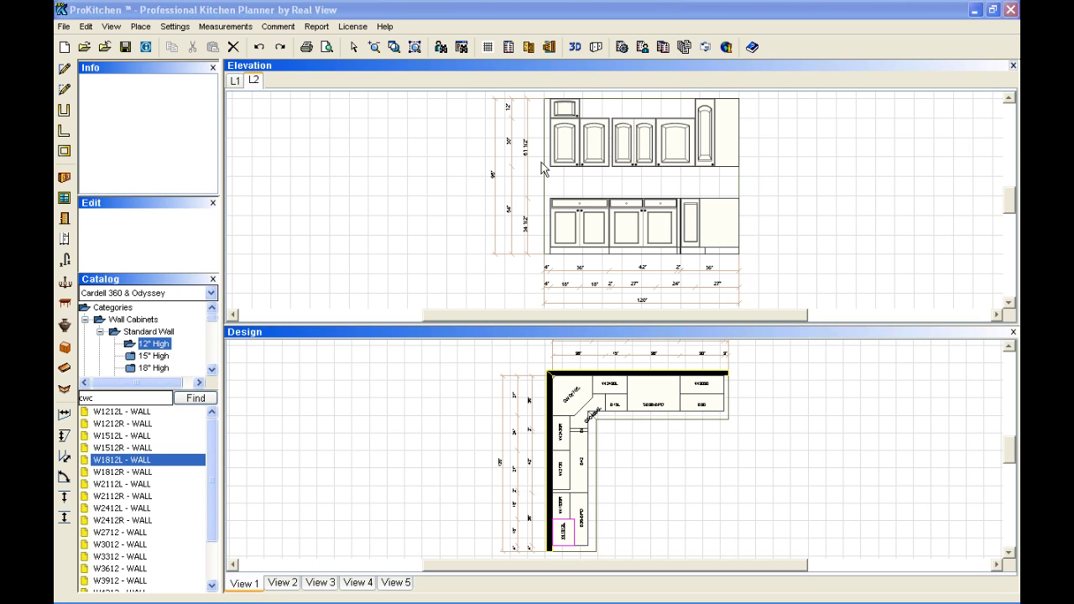
left_click(1013, 66)
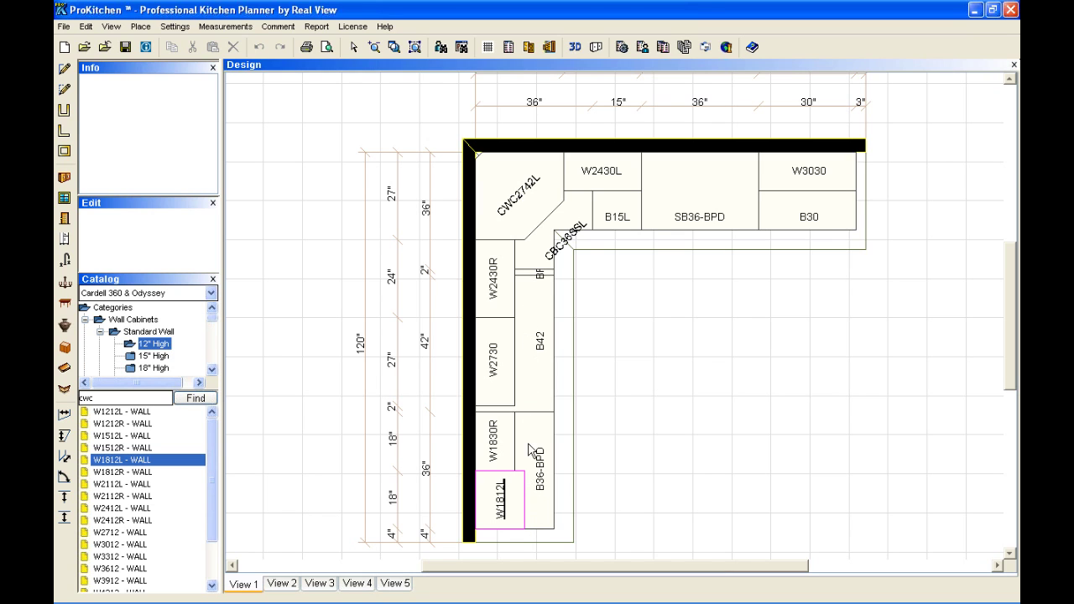
right_click(517, 506)
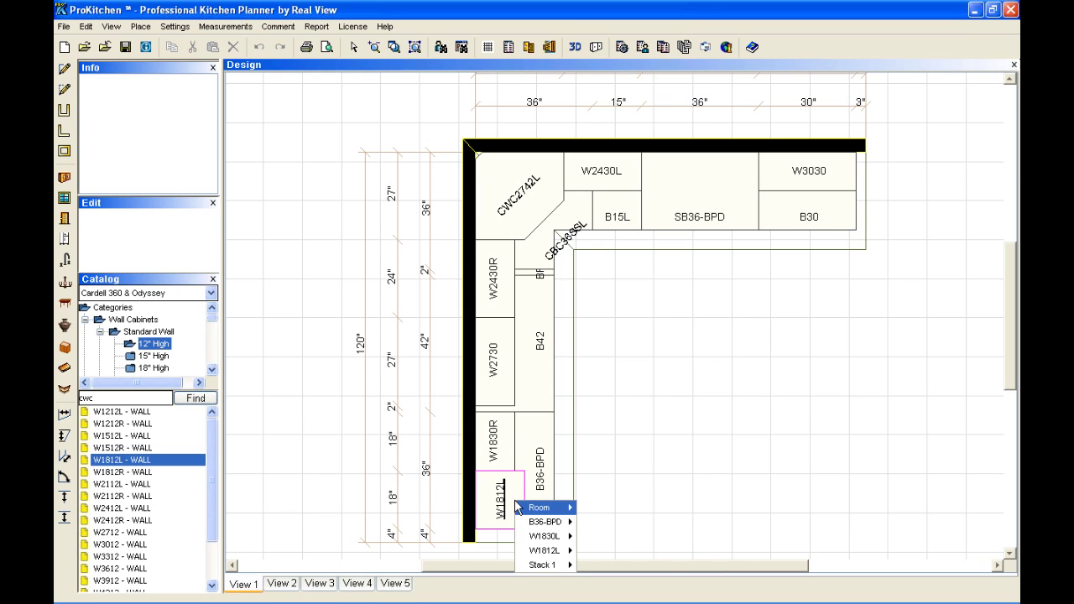